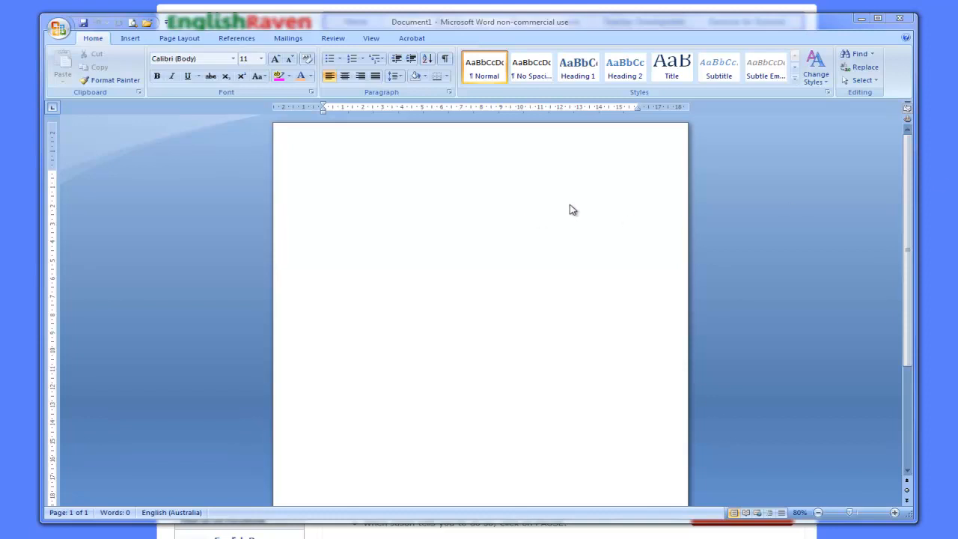
Set the page orientation to landscape and open the page header for editing
{"action": "mouse_move", "coordinate": [908, 174]}
{"action": "left_mouse_down"}
{"action": "mouse_move", "coordinate": [911, 249]}
{"action": "mouse_move", "coordinate": [911, 181]}
{"action": "left_mouse_up"}
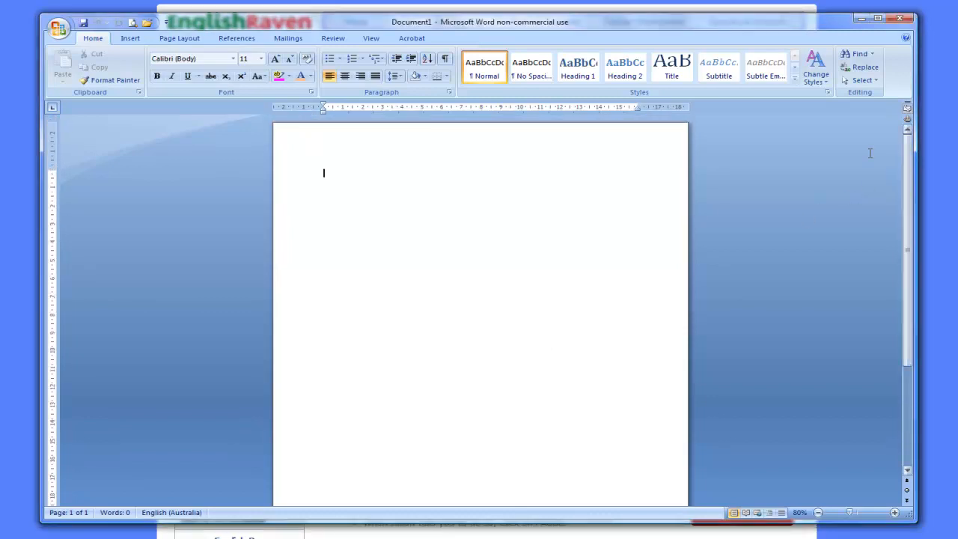
{"action": "left_click", "coordinate": [179, 39]}
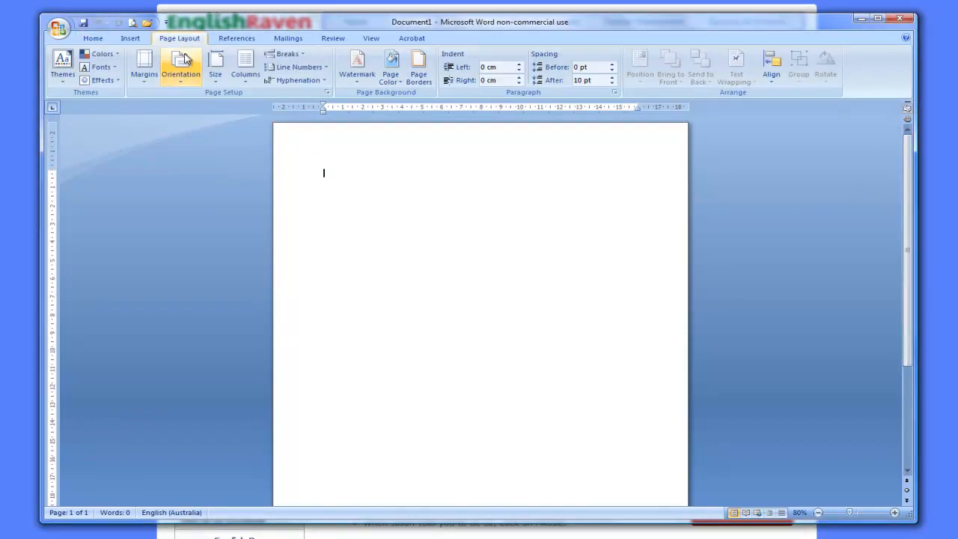
{"action": "left_click", "coordinate": [180, 66]}
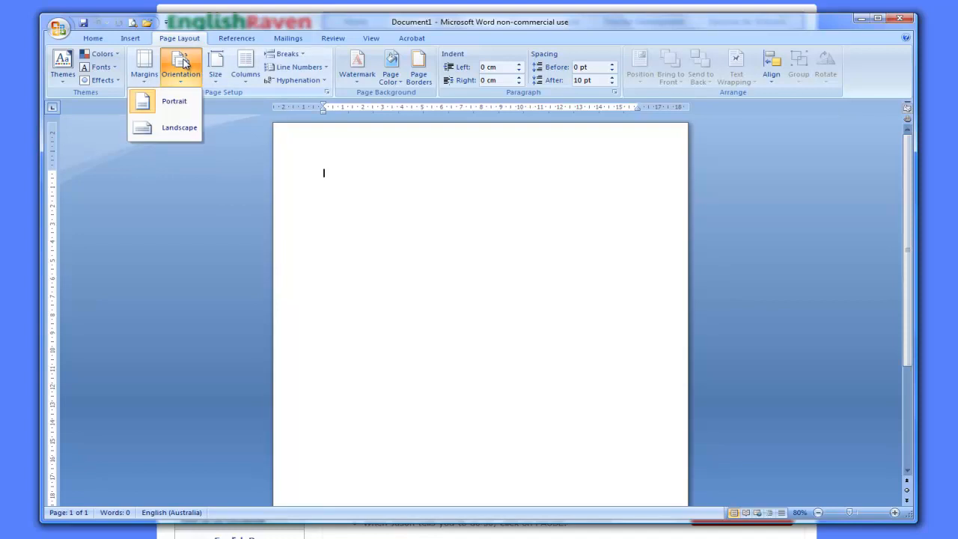
{"action": "left_click", "coordinate": [178, 128]}
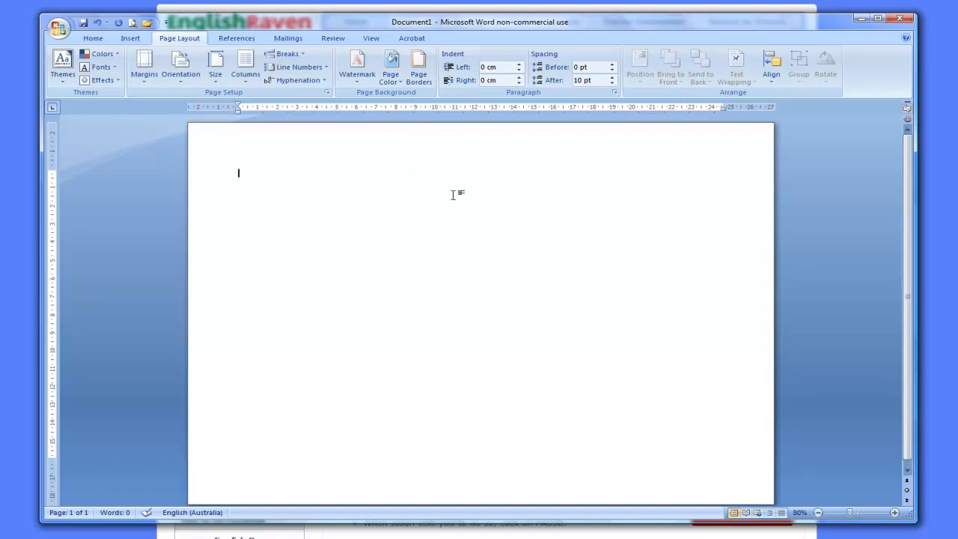
{"action": "double_click", "coordinate": [437, 135]}
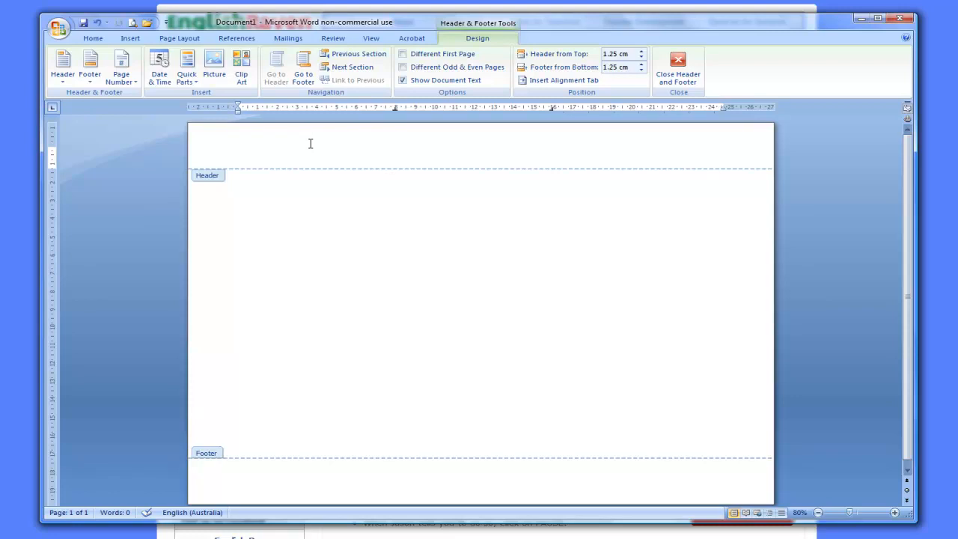
{"action": "left_click", "coordinate": [65, 65]}
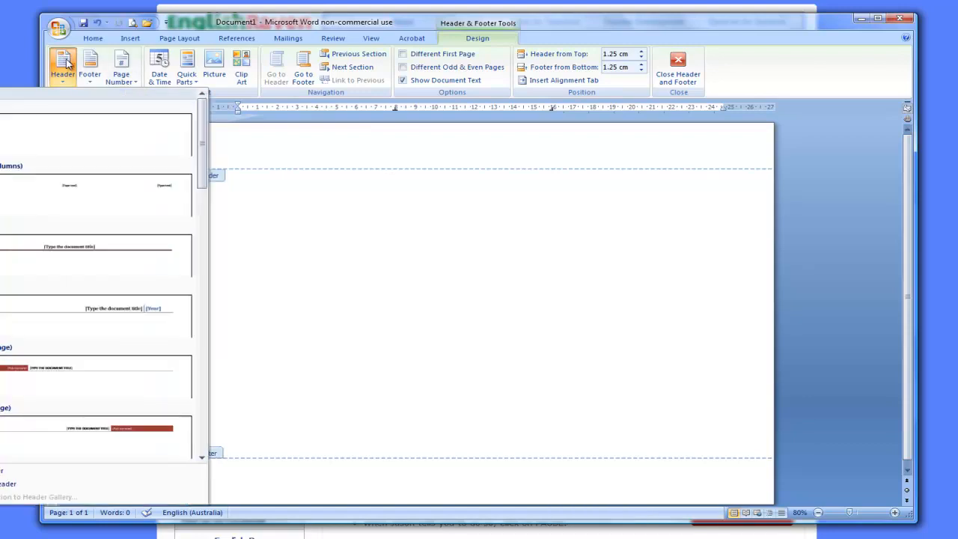
{"action": "left_click", "coordinate": [133, 431]}
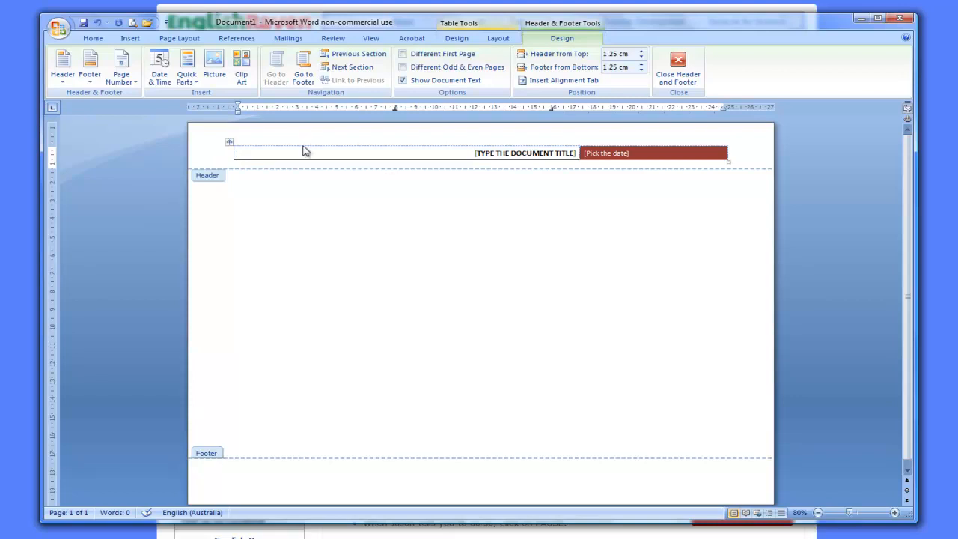
{"action": "left_click", "coordinate": [96, 22]}
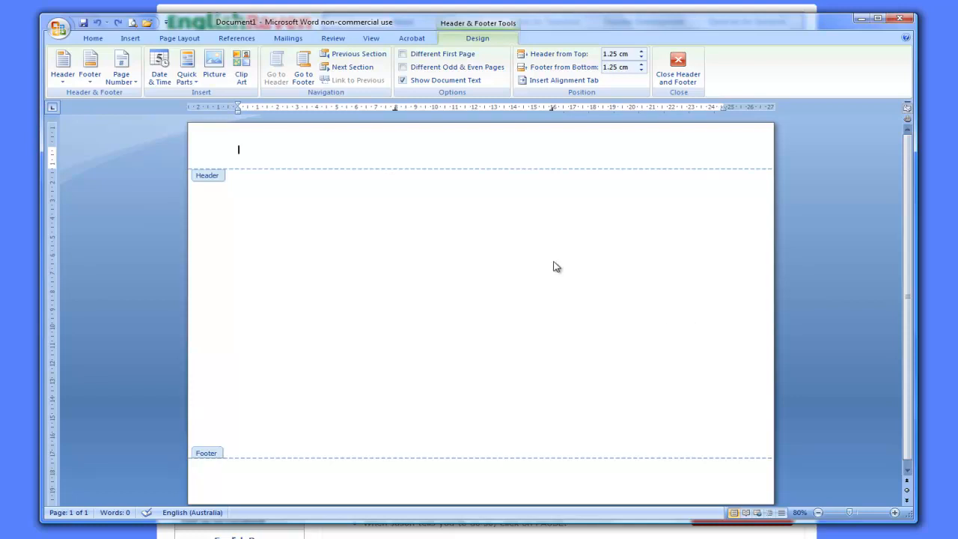
Draw a rectangle across the header area, about 24.3 cm wide and 1.3 cm high
{"action": "left_click", "coordinate": [94, 38]}
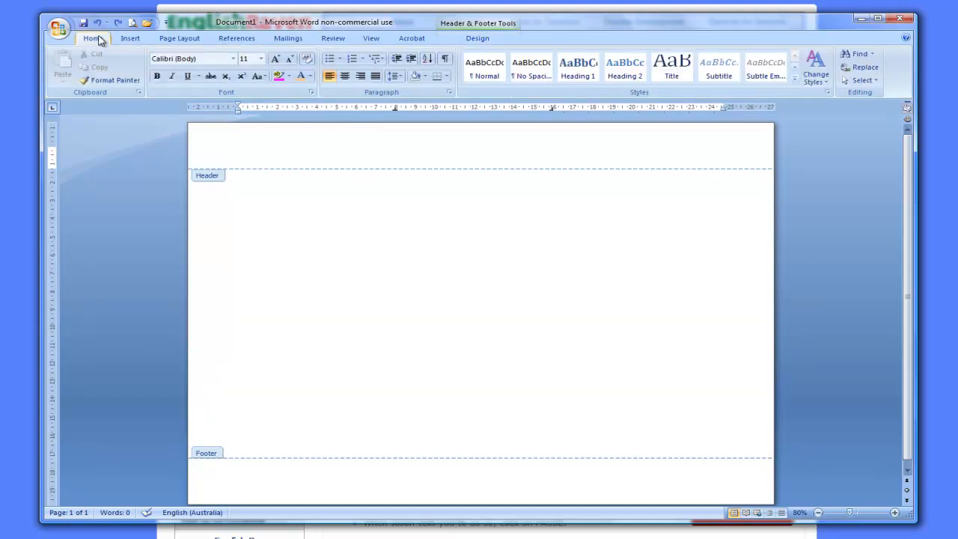
{"action": "left_click", "coordinate": [135, 39]}
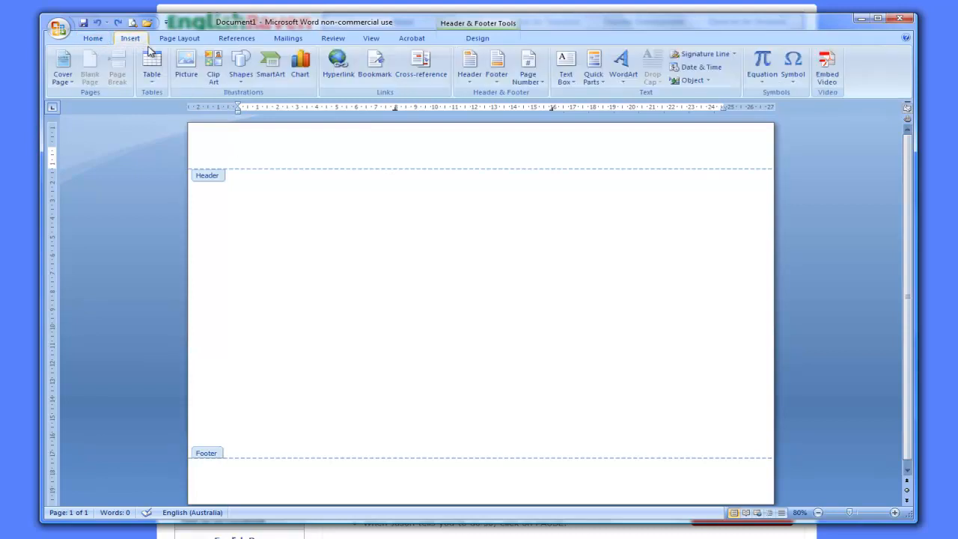
{"action": "left_click", "coordinate": [242, 63]}
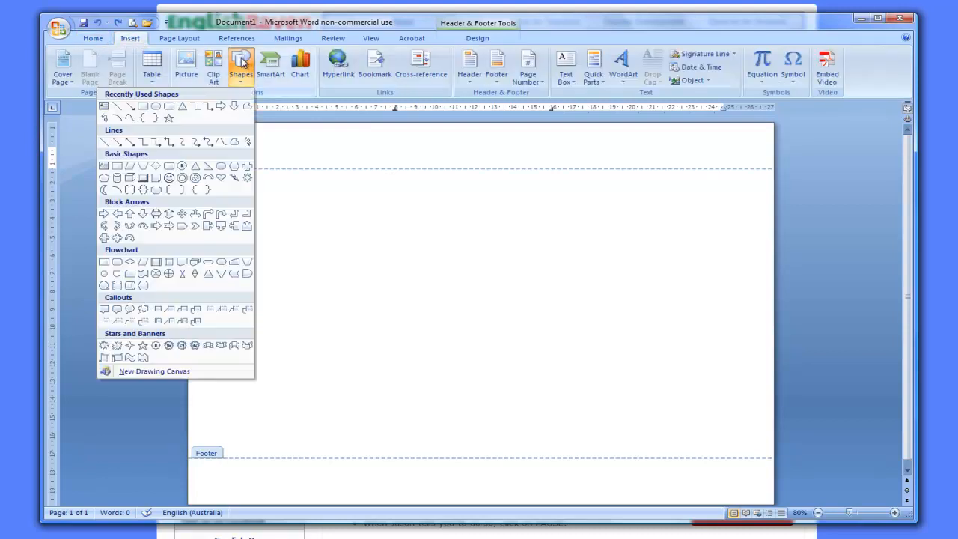
{"action": "left_click", "coordinate": [144, 107]}
{"action": "mouse_move", "coordinate": [242, 133]}
{"action": "left_mouse_down"}
{"action": "mouse_move", "coordinate": [357, 148]}
{"action": "mouse_move", "coordinate": [721, 158]}
{"action": "left_mouse_up"}
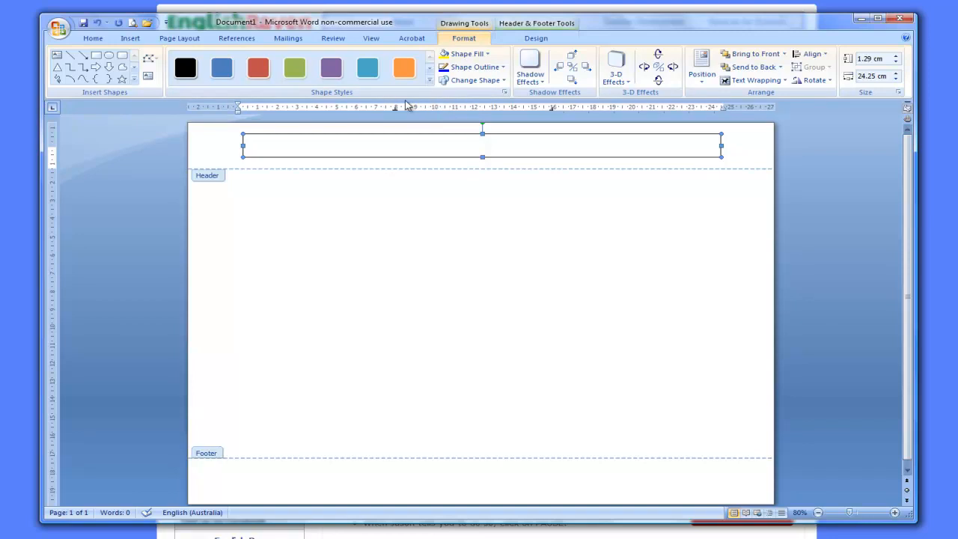
Apply the Colored Fill, White Outline - Accent 3 style to the header rectangle and set its fill to Black, Text 1, Lighter 25%
{"action": "left_click", "coordinate": [295, 69]}
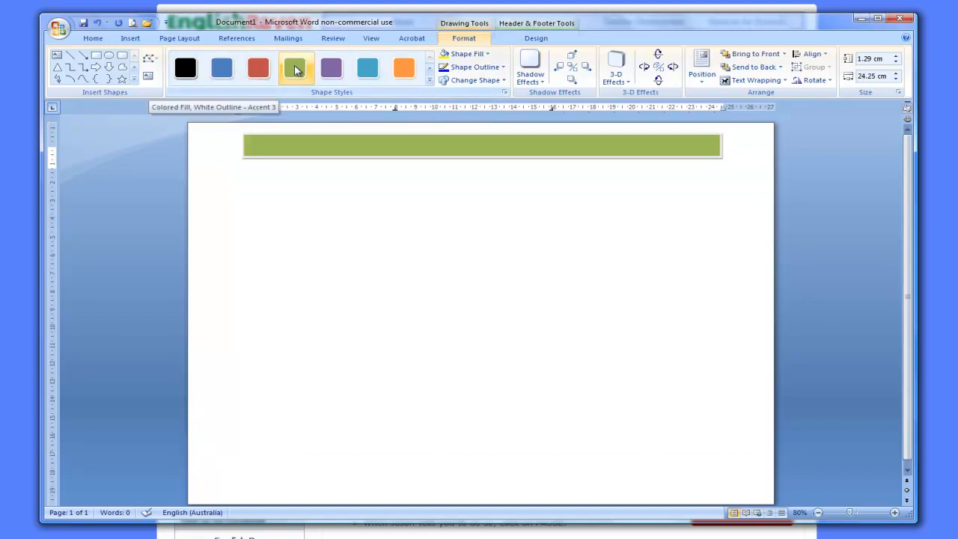
{"action": "left_click", "coordinate": [296, 70]}
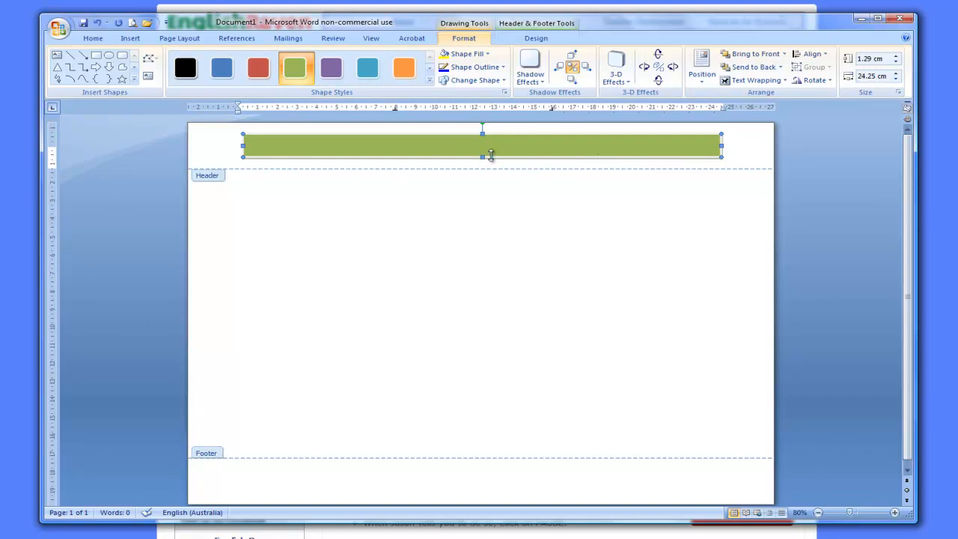
{"action": "left_click", "coordinate": [472, 59]}
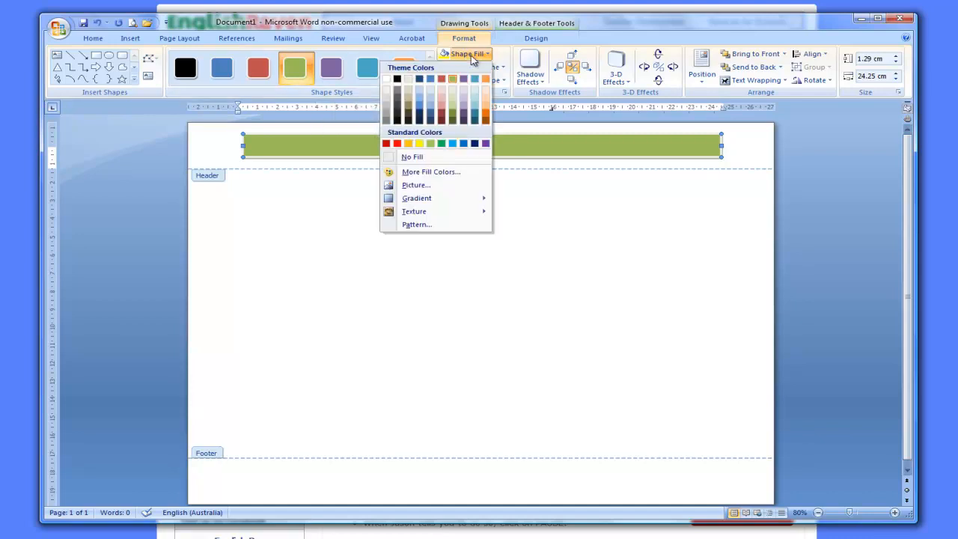
{"action": "left_click", "coordinate": [397, 80]}
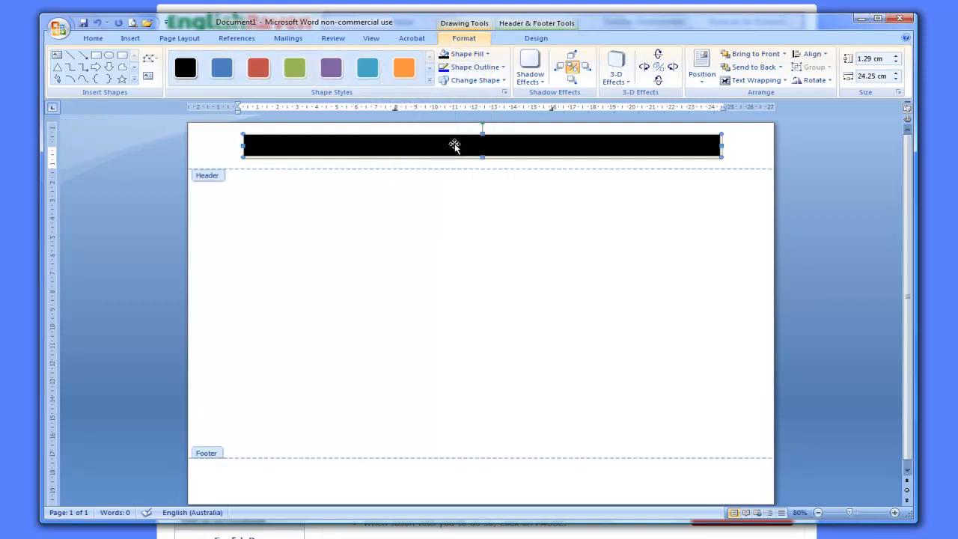
{"action": "left_click", "coordinate": [471, 57]}
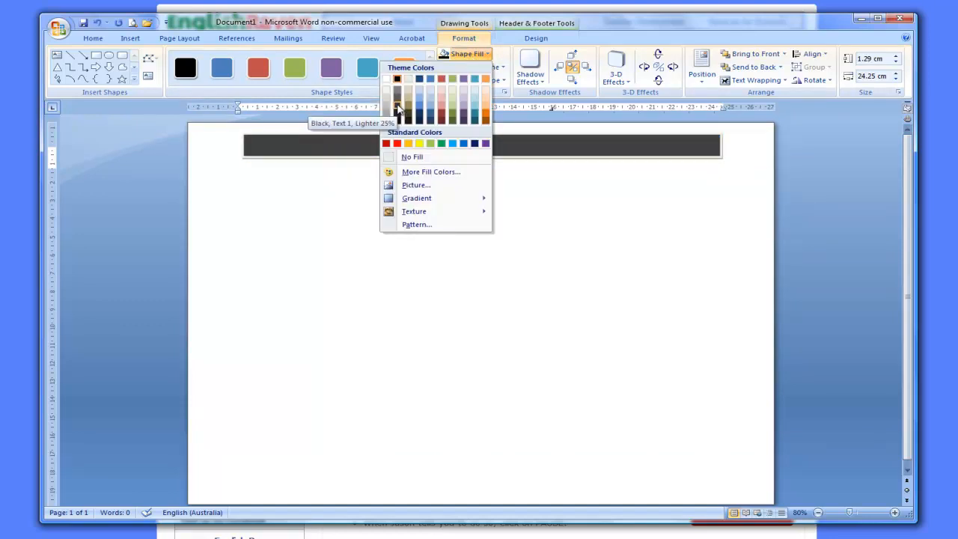
{"action": "left_click", "coordinate": [397, 110]}
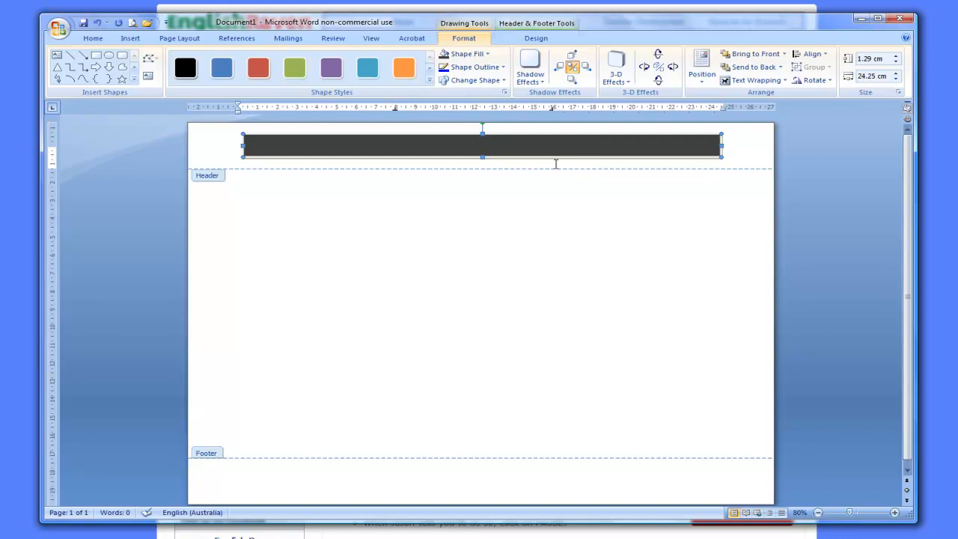
Stretch the dark rectangle beyond the page's top and side edges to about 31.5 cm wide and 2.5 cm high, filling the header
{"action": "left_click_drag", "start_coordinate": [483, 131], "coordinate": [484, 119]}
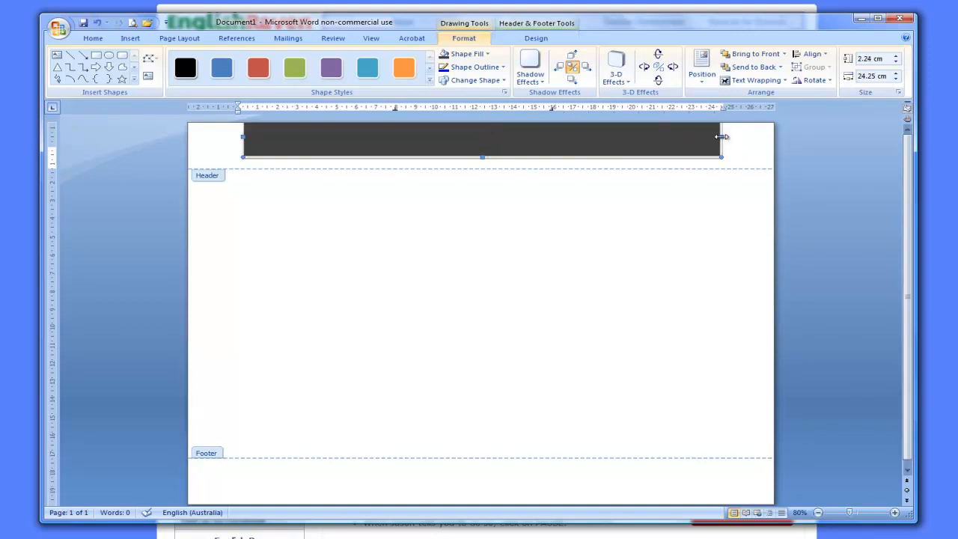
{"action": "left_click_drag", "start_coordinate": [722, 136], "coordinate": [790, 137]}
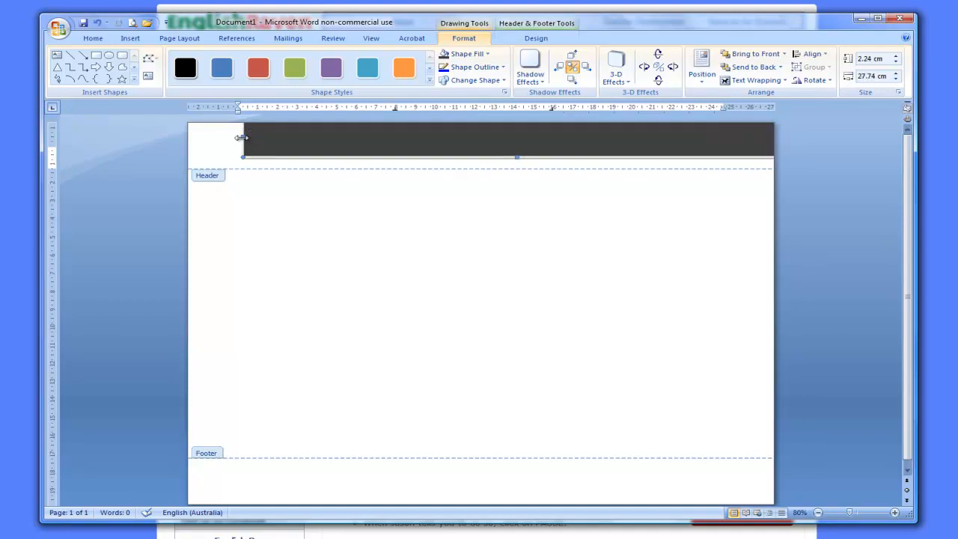
{"action": "left_click_drag", "start_coordinate": [243, 138], "coordinate": [180, 154]}
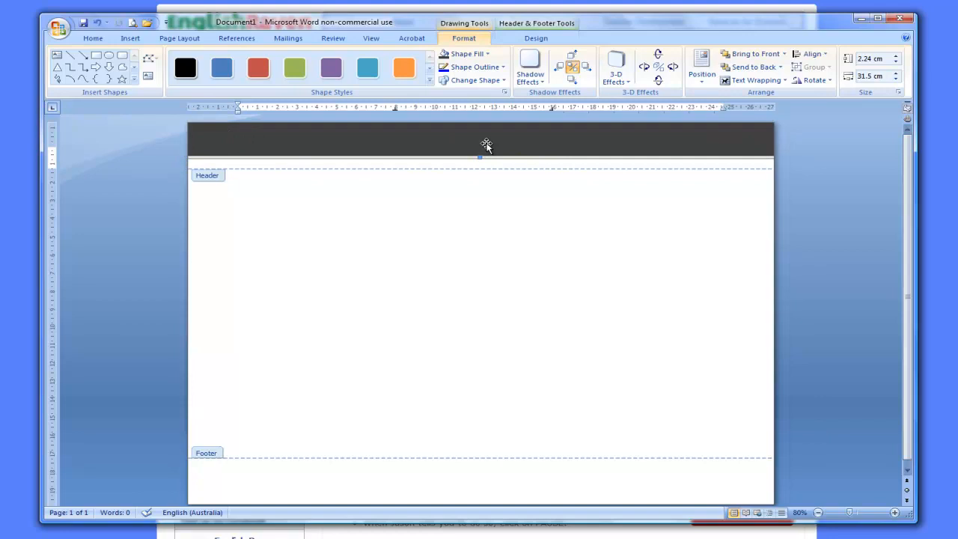
{"action": "left_click_drag", "start_coordinate": [486, 141], "coordinate": [480, 115]}
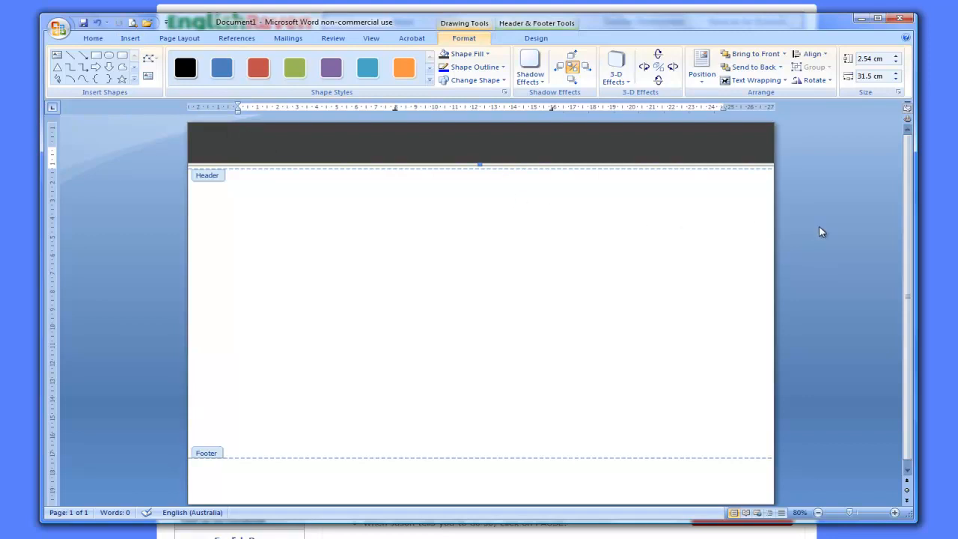
{"action": "right_click", "coordinate": [513, 157]}
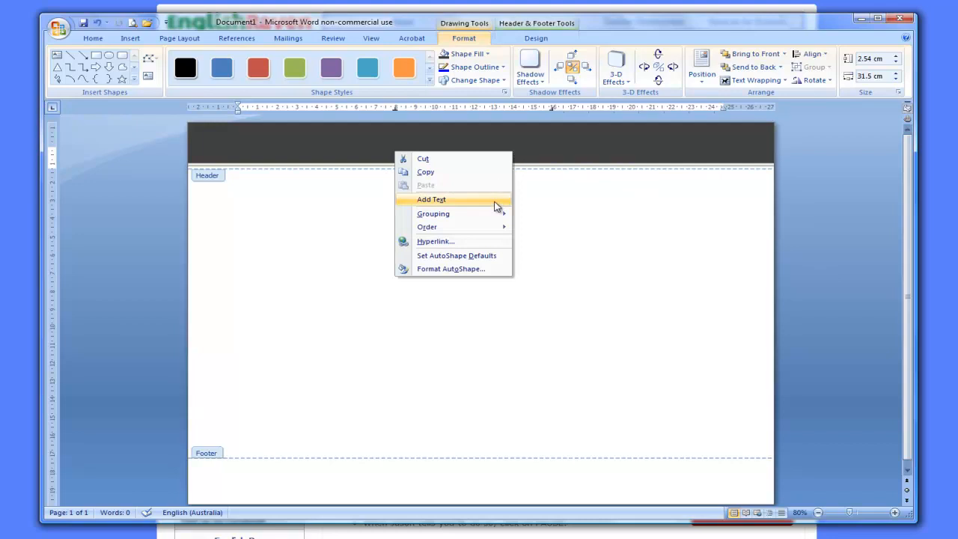
{"action": "left_click", "coordinate": [632, 139]}
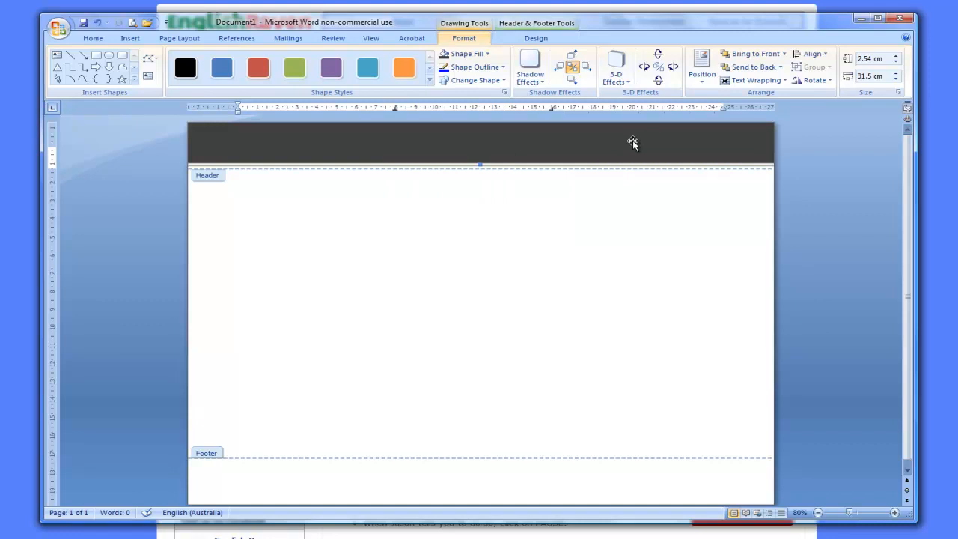
Draw a second rectangle about 10.3 cm wide and 2.5 cm high overlapping the left part of the dark header band
{"action": "left_click", "coordinate": [131, 38]}
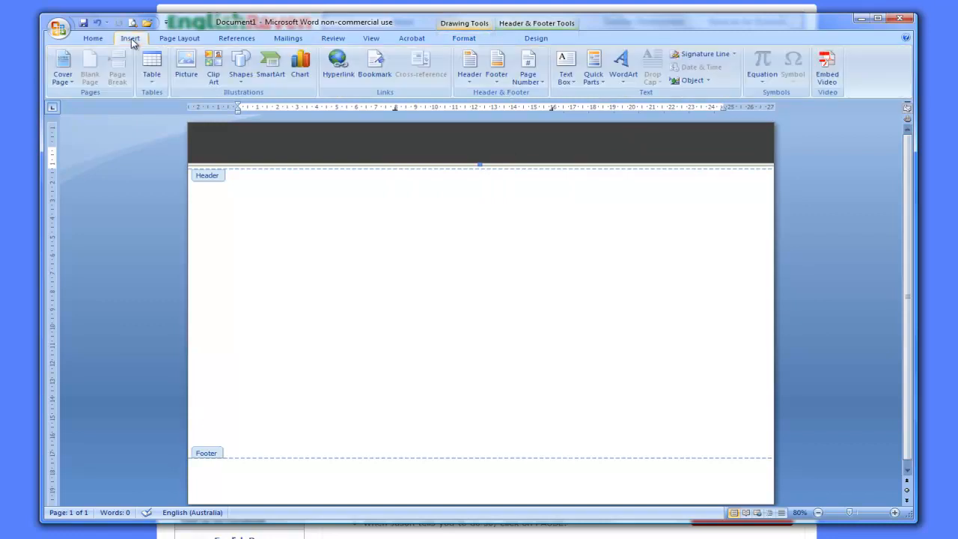
{"action": "left_click", "coordinate": [240, 63]}
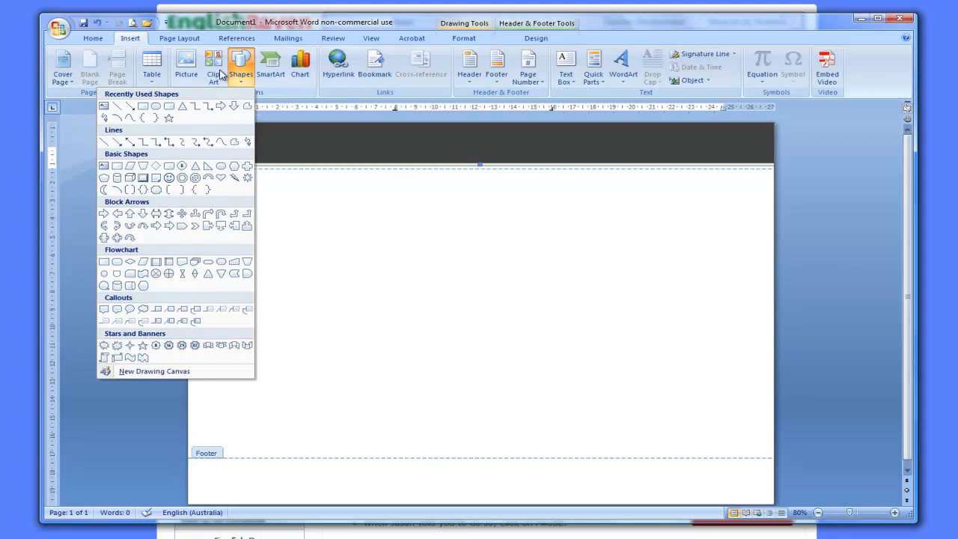
{"action": "left_click", "coordinate": [150, 107]}
{"action": "left_click_drag", "start_coordinate": [239, 138], "coordinate": [442, 183]}
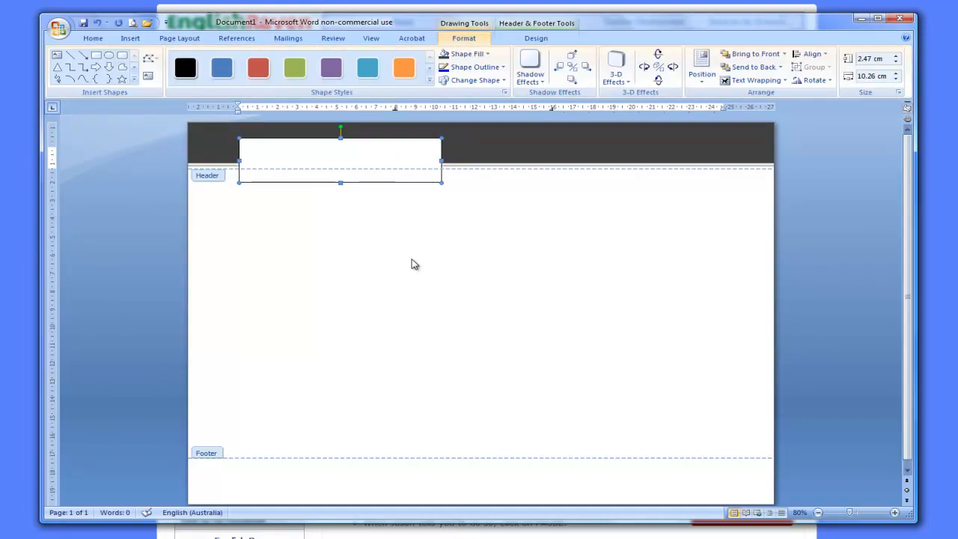
Add the text "Listen in!" inside the smaller white rectangle
{"action": "right_click", "coordinate": [379, 153]}
{"action": "left_click", "coordinate": [366, 200]}
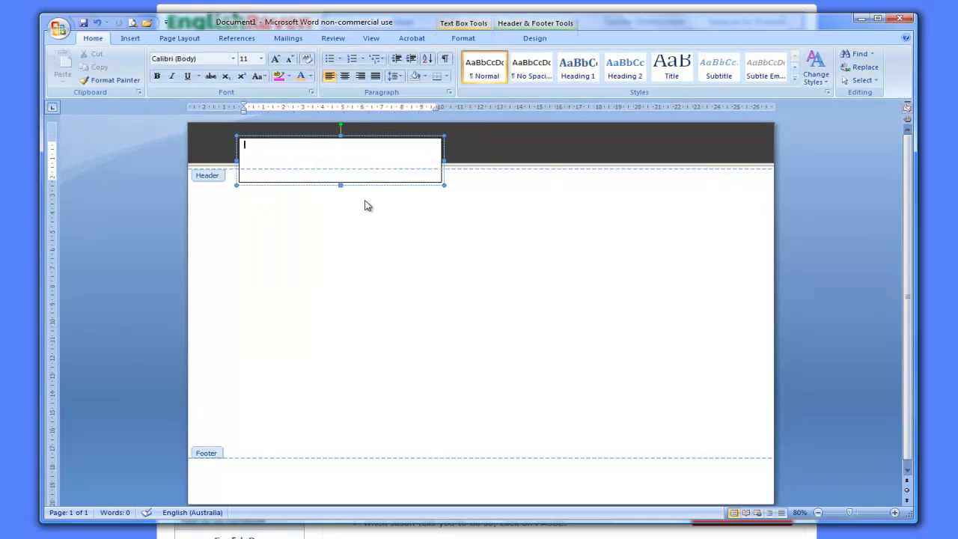
{"action": "type", "text": "Listen in!"}
Make the "Listen in!" text bold and set its font size to 24
{"action": "key", "text": "ctrl+a"}
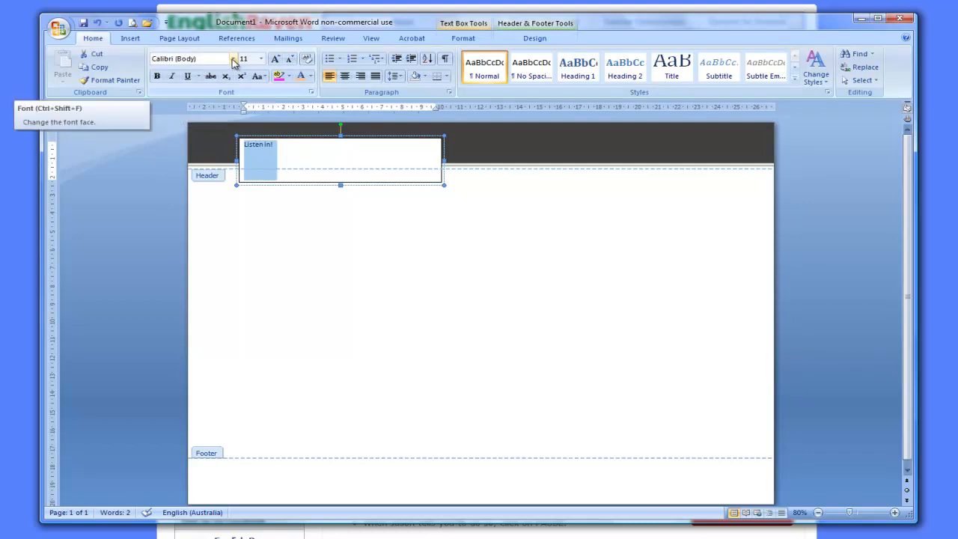
{"action": "left_click", "coordinate": [157, 75]}
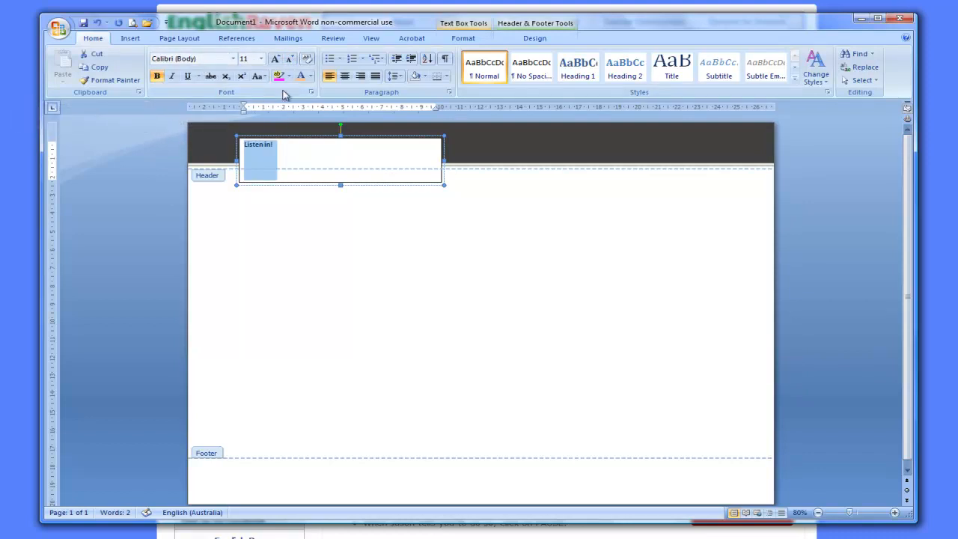
{"action": "left_click", "coordinate": [261, 58]}
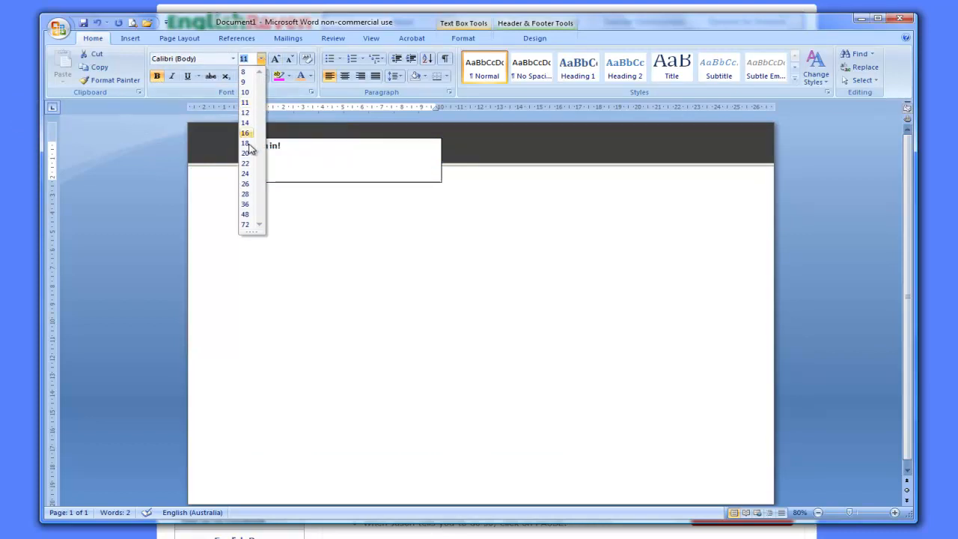
{"action": "left_click", "coordinate": [245, 174]}
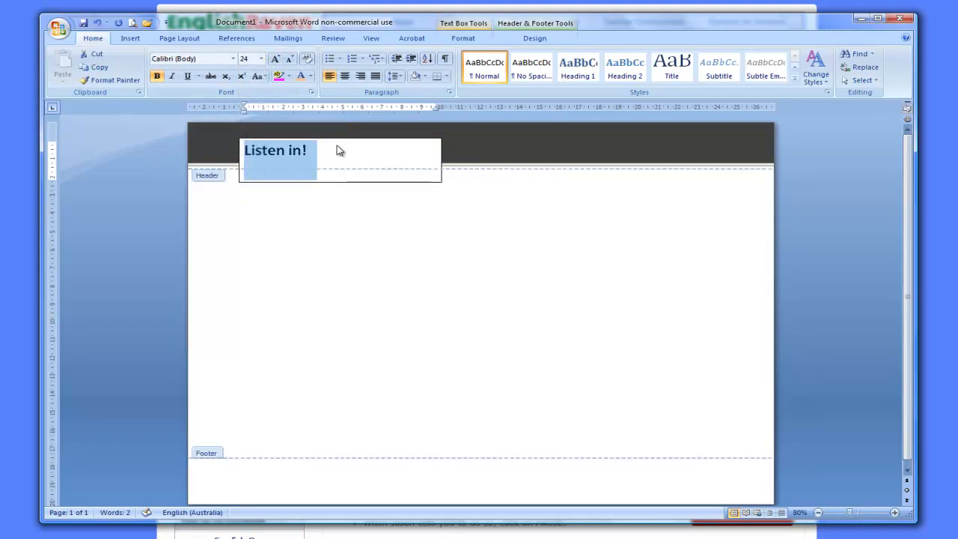
{"action": "left_click", "coordinate": [344, 166]}
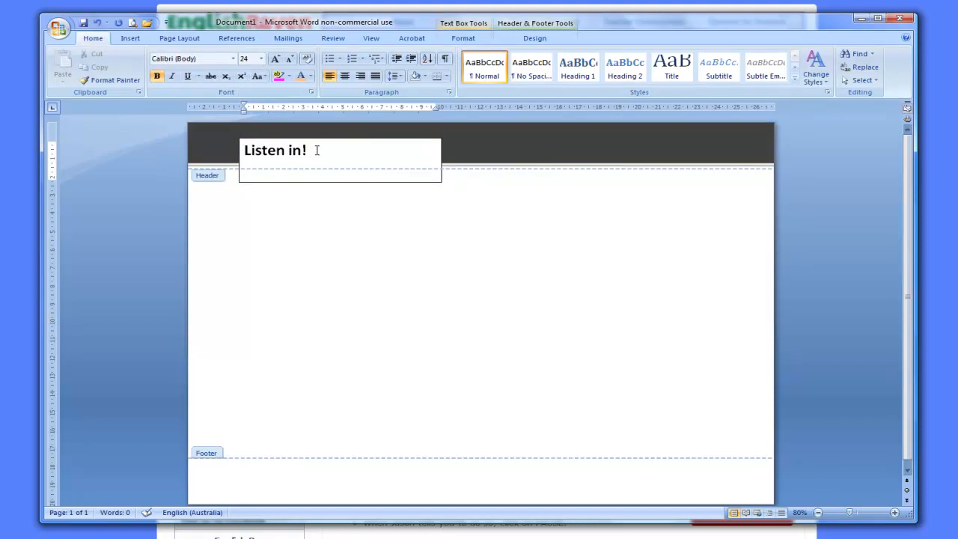
Set the font color of the "Listen in!" text to a light tint of Olive Green, Accent 3
{"action": "left_click_drag", "start_coordinate": [316, 150], "coordinate": [244, 149]}
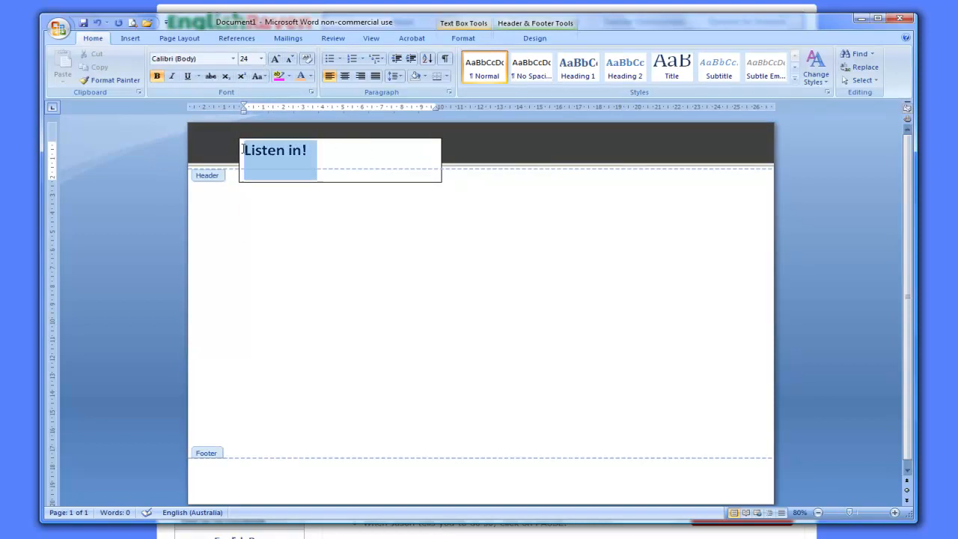
{"action": "left_click", "coordinate": [310, 77]}
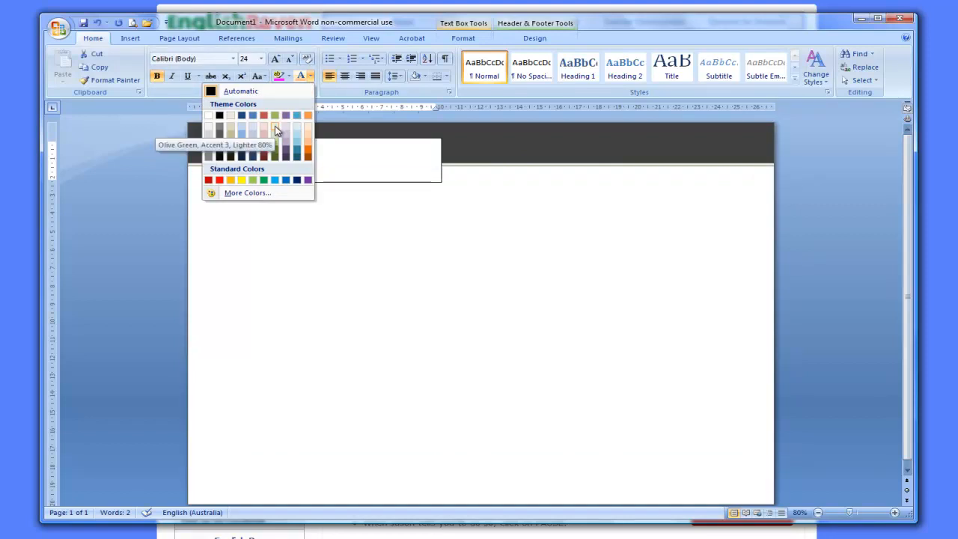
{"action": "left_click", "coordinate": [275, 136]}
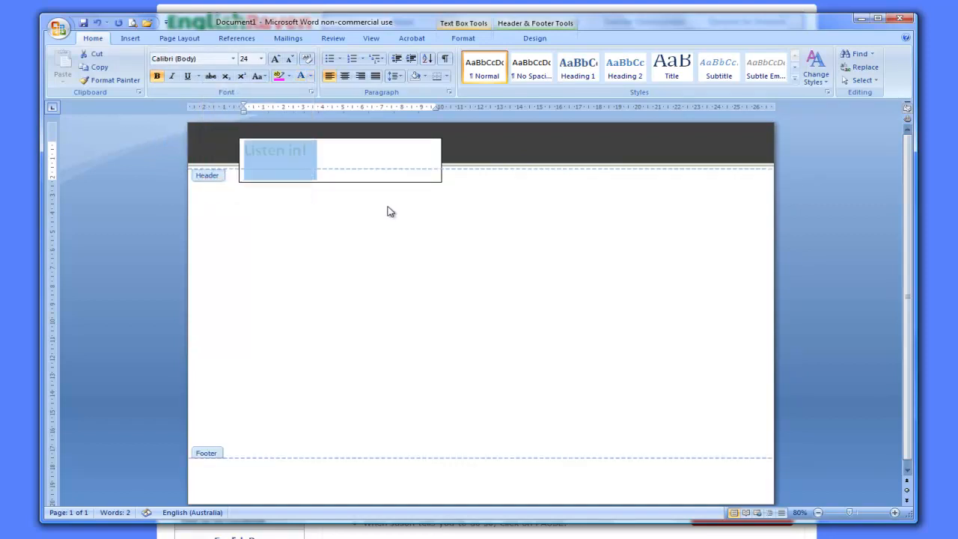
Remove the white fill and the black outline from the "Listen in!" text box
{"action": "left_click", "coordinate": [327, 165]}
{"action": "left_click", "coordinate": [403, 143]}
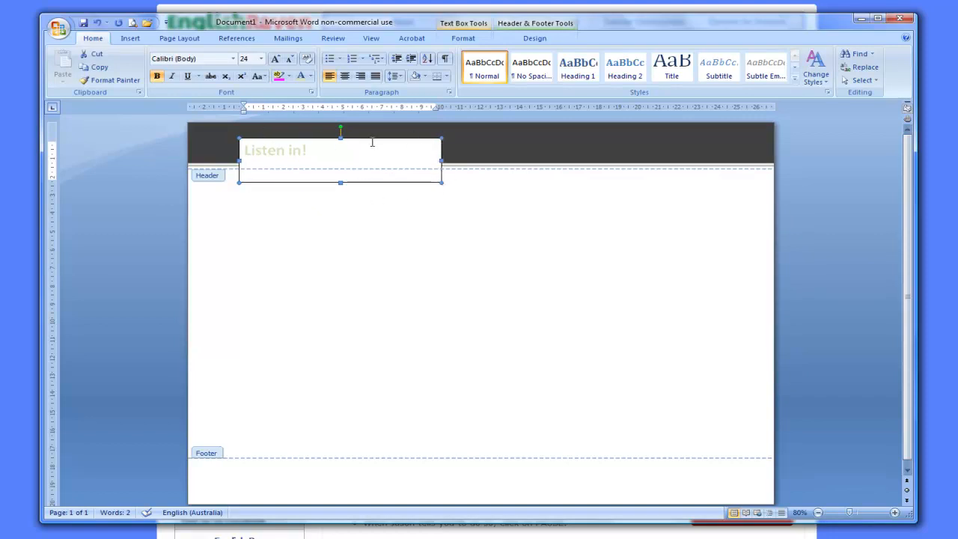
{"action": "left_click", "coordinate": [465, 39]}
{"action": "left_click", "coordinate": [454, 55]}
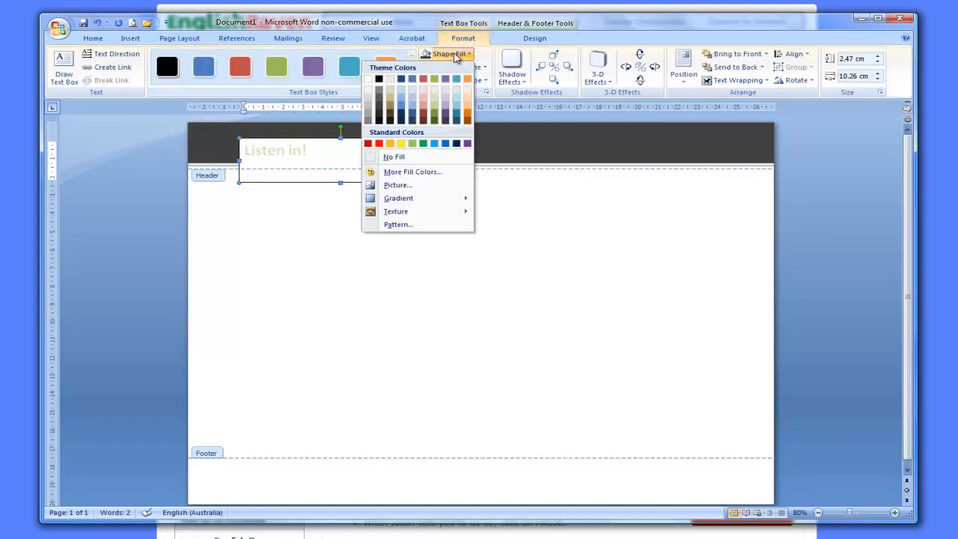
{"action": "left_click", "coordinate": [393, 156]}
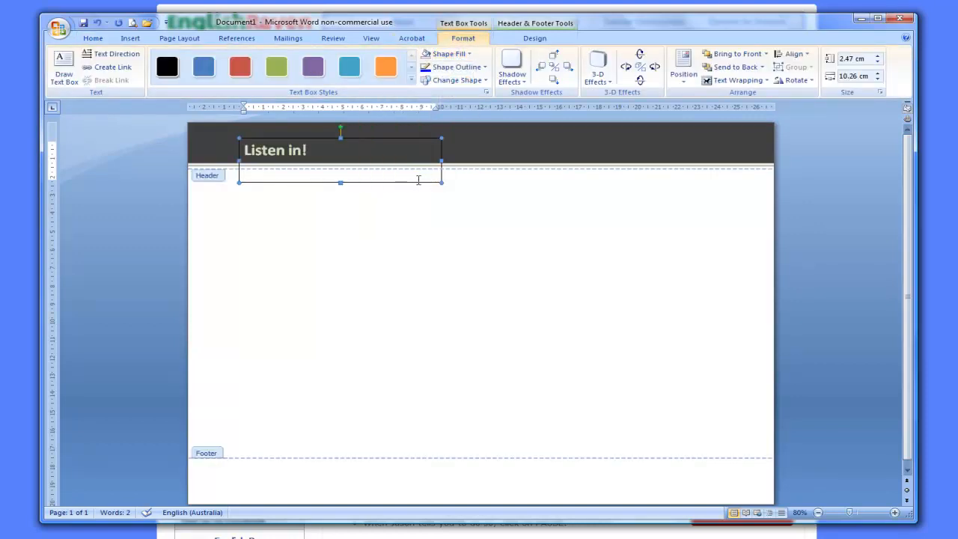
{"action": "left_click", "coordinate": [460, 70]}
{"action": "left_click", "coordinate": [420, 171]}
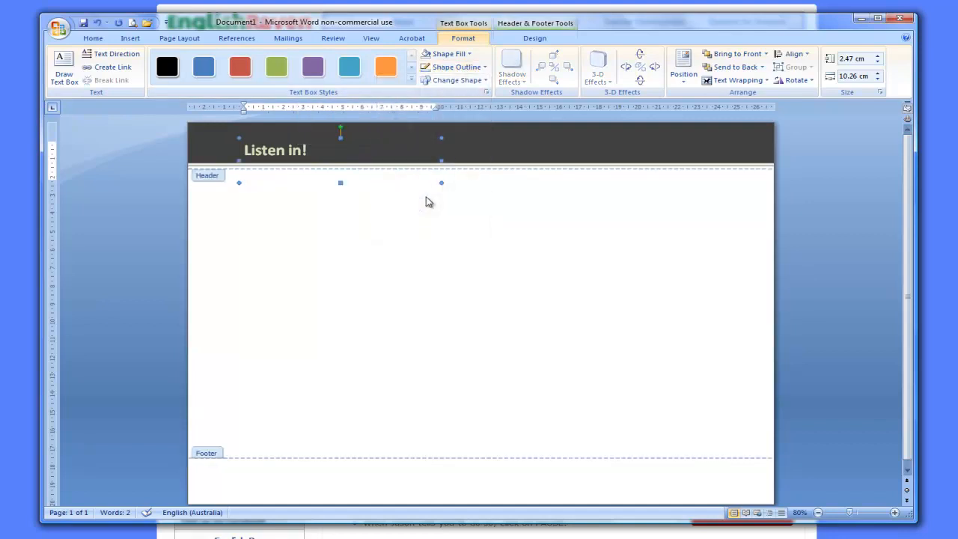
Narrow the "Listen in!" box to about 5.2 cm wide and move it closer to the header band's left end
{"action": "left_click", "coordinate": [438, 163]}
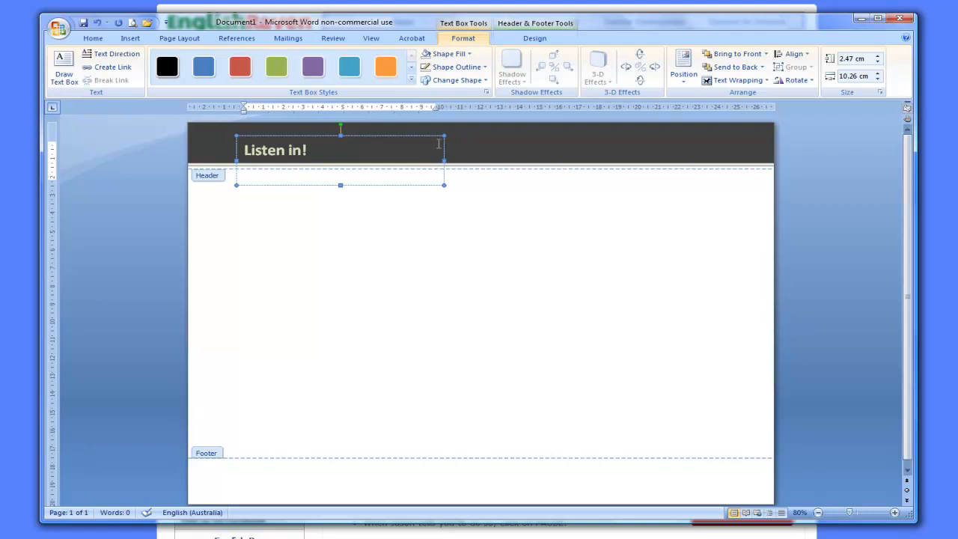
{"action": "left_click", "coordinate": [416, 137]}
{"action": "left_click", "coordinate": [298, 155]}
{"action": "left_click", "coordinate": [441, 160]}
{"action": "left_click_drag", "start_coordinate": [441, 160], "coordinate": [303, 136]}
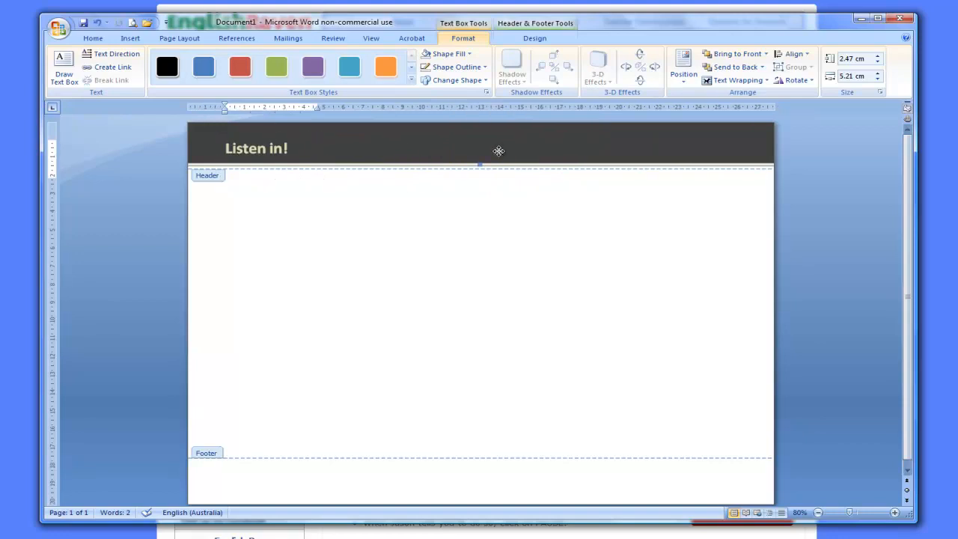
{"action": "left_click", "coordinate": [498, 151]}
{"action": "right_click", "coordinate": [498, 151]}
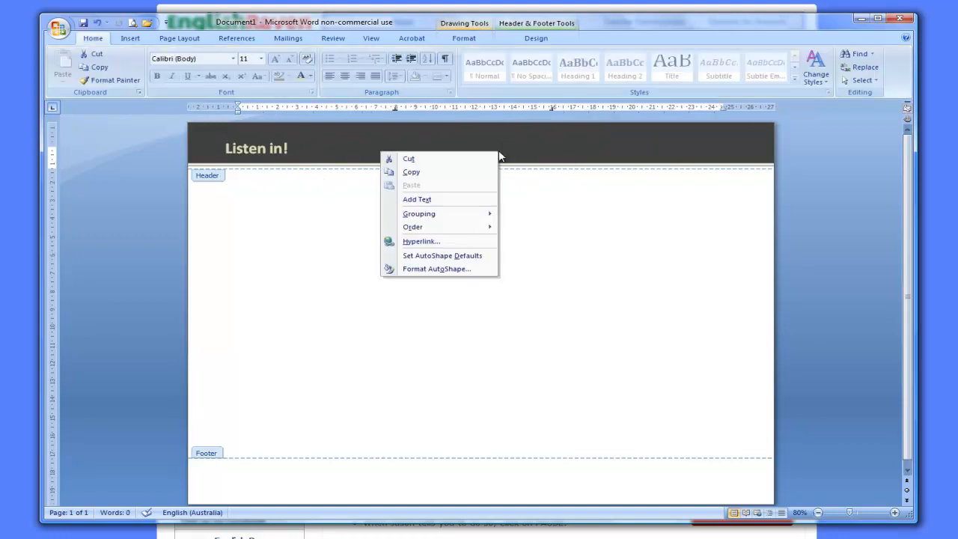
{"action": "left_click", "coordinate": [538, 147]}
Shift the "Listen in!" box slightly to the right and shorten it from its lower edge to roughly the bottom of the dark band
{"action": "left_click", "coordinate": [262, 150]}
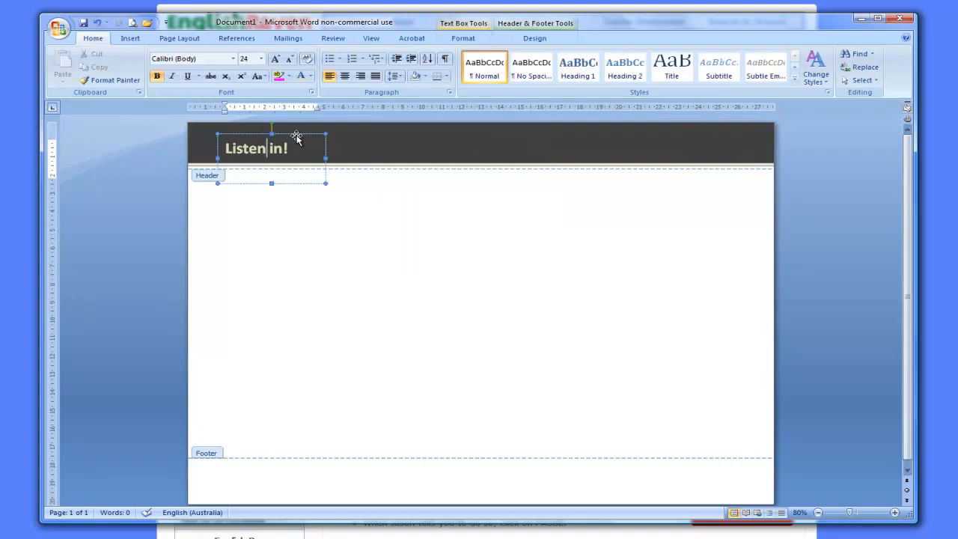
{"action": "mouse_move", "coordinate": [296, 138]}
{"action": "left_mouse_down"}
{"action": "mouse_move", "coordinate": [336, 135]}
{"action": "mouse_move", "coordinate": [302, 139]}
{"action": "left_mouse_up"}
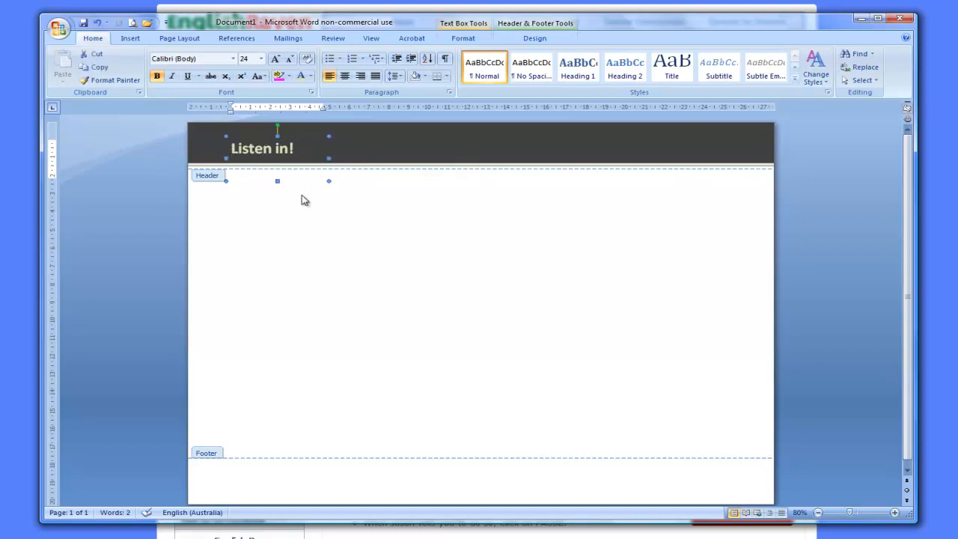
{"action": "left_click", "coordinate": [295, 148]}
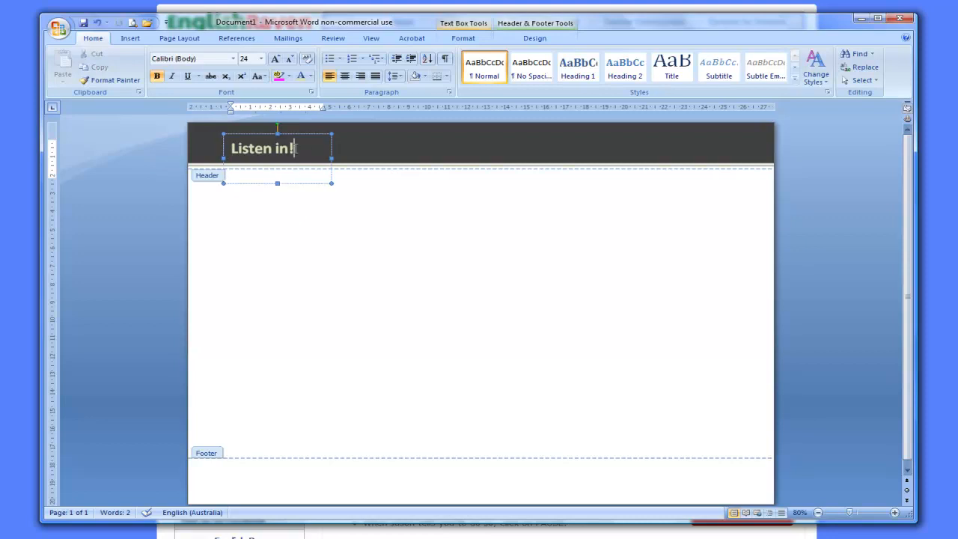
{"action": "left_click", "coordinate": [317, 135]}
{"action": "left_click", "coordinate": [321, 173]}
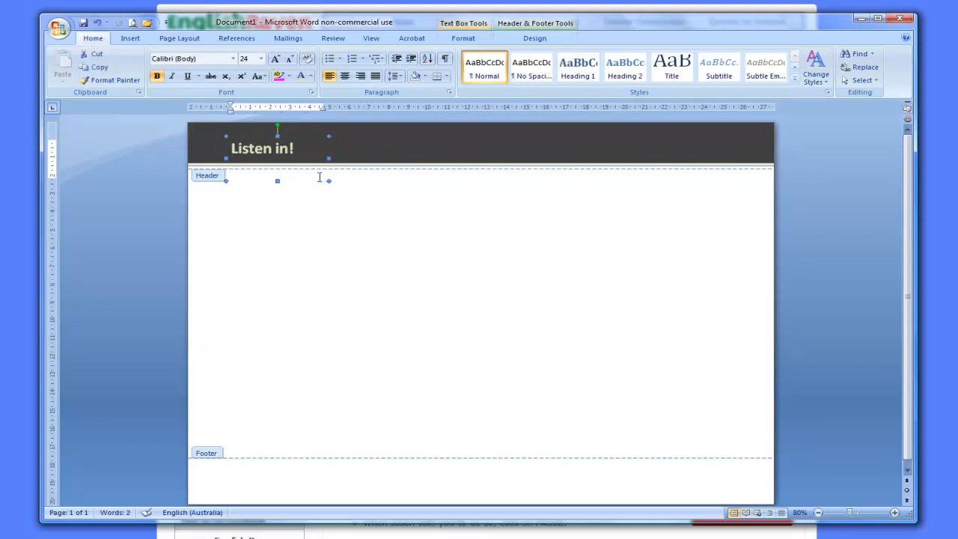
{"action": "left_click_drag", "start_coordinate": [278, 181], "coordinate": [277, 164]}
Move the "Listen in!" box onto the white page area and back to its place on the header band
{"action": "left_click_drag", "start_coordinate": [321, 137], "coordinate": [456, 214]}
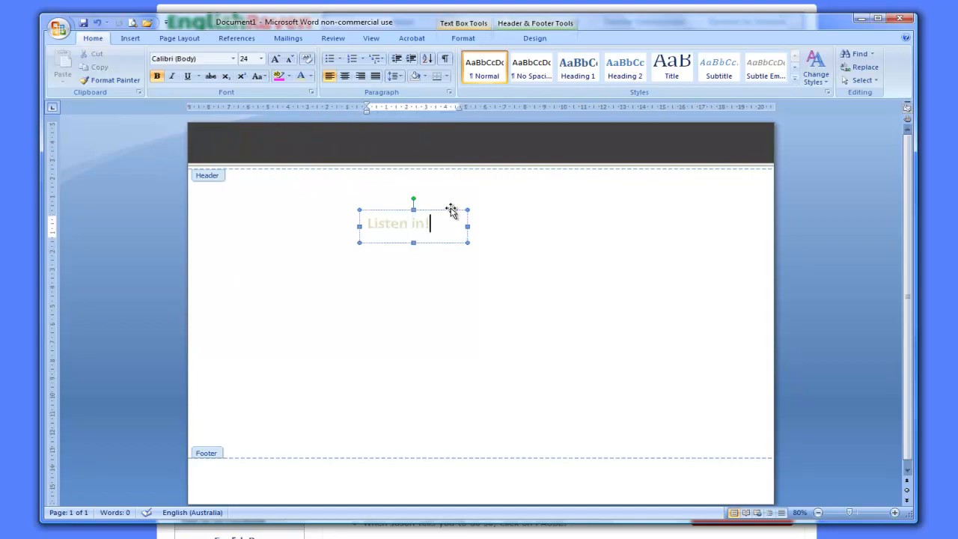
{"action": "left_click", "coordinate": [443, 216]}
{"action": "left_click_drag", "start_coordinate": [449, 209], "coordinate": [313, 139]}
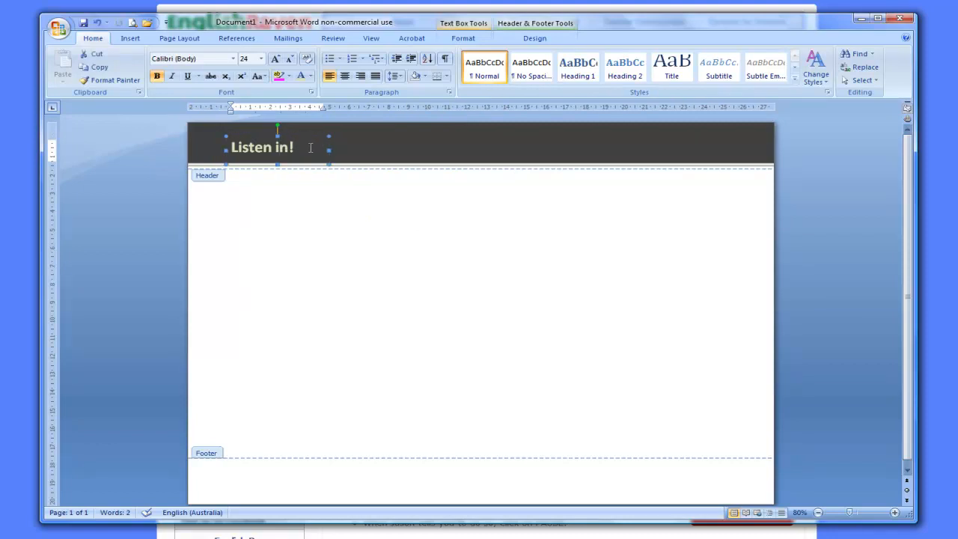
Nudge the "Listen in!" box down five small increments within the dark header band and deselect it
{"action": "key", "text": "Down"}
{"action": "key", "text": "Down"}
{"action": "key", "text": "Down"}
{"action": "key", "text": "Down"}
{"action": "key", "text": "Down"}
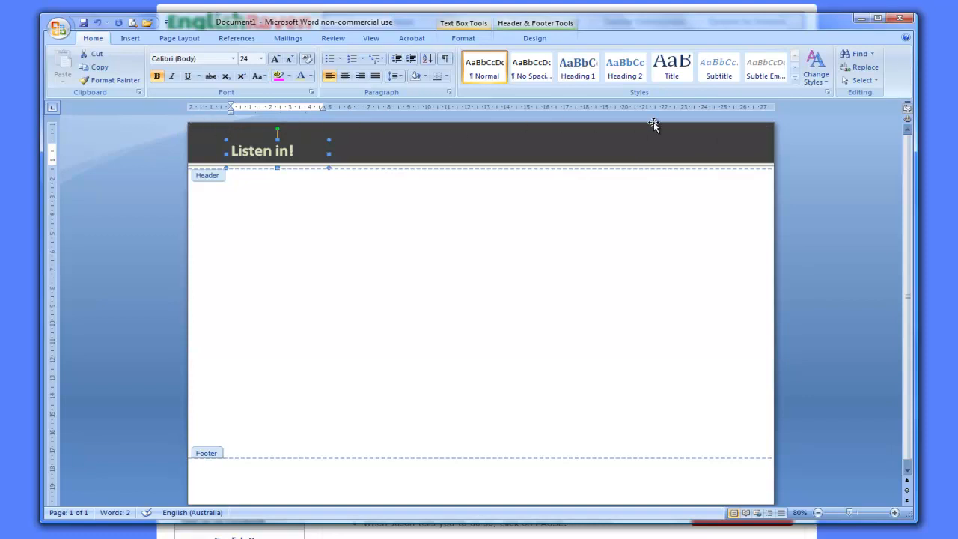
{"action": "left_click", "coordinate": [380, 163]}
{"action": "left_click", "coordinate": [256, 151]}
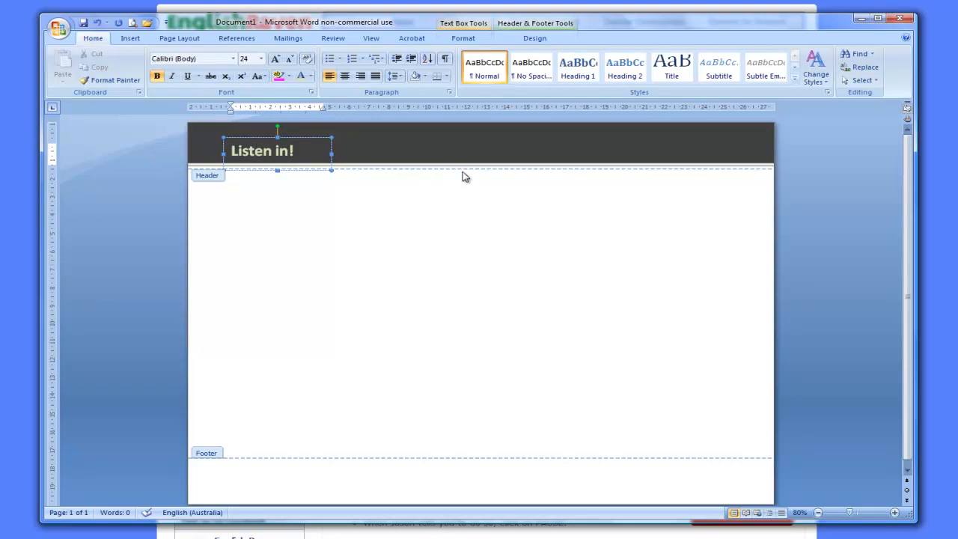
{"action": "left_click", "coordinate": [699, 167]}
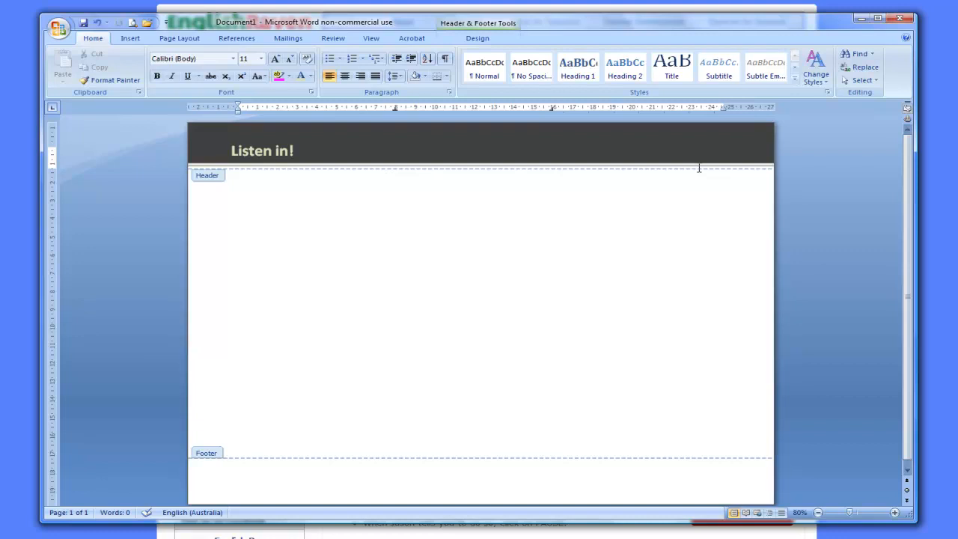
Change the font of the "Listen in!" text to Candara
{"action": "left_click", "coordinate": [281, 150]}
{"action": "left_click_drag", "start_coordinate": [281, 150], "coordinate": [263, 147]}
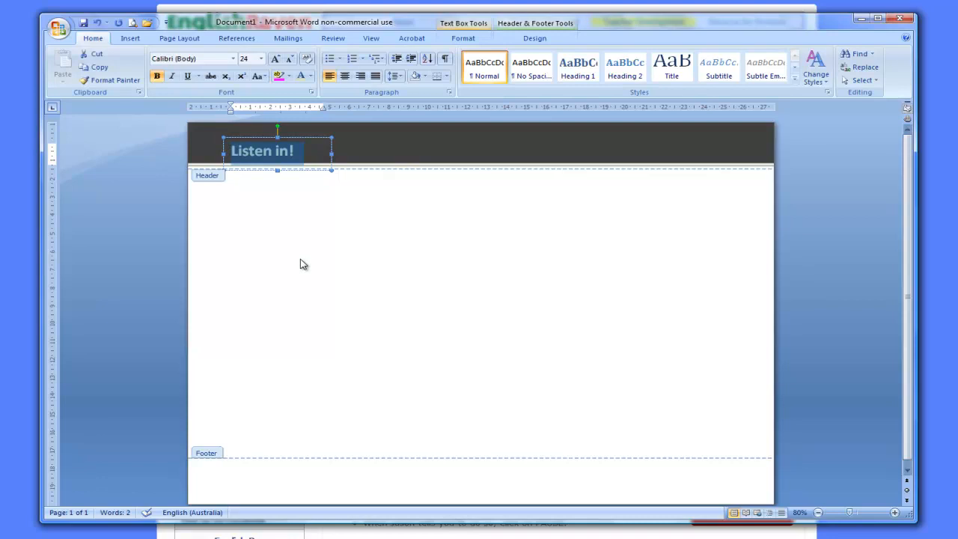
{"action": "left_click", "coordinate": [233, 59]}
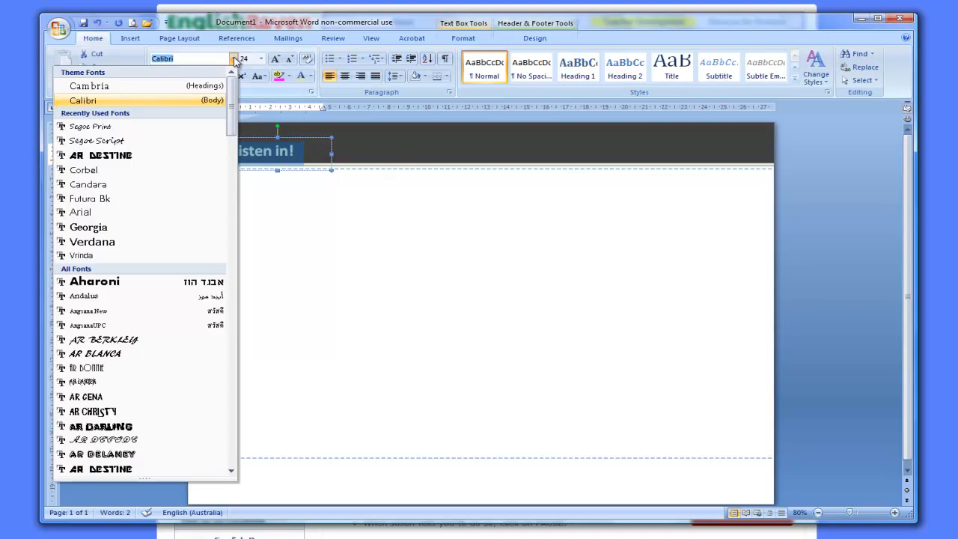
{"action": "left_click", "coordinate": [180, 188]}
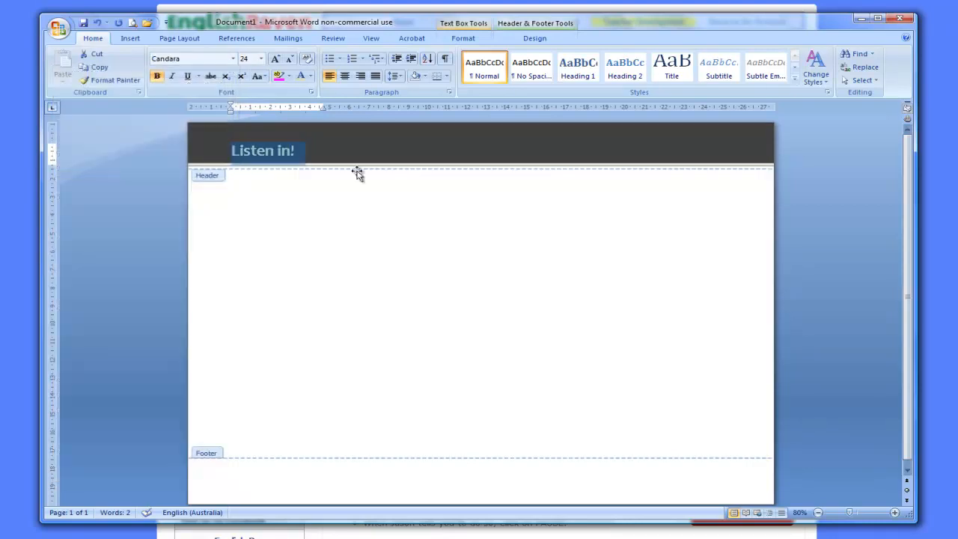
{"action": "left_click", "coordinate": [286, 157]}
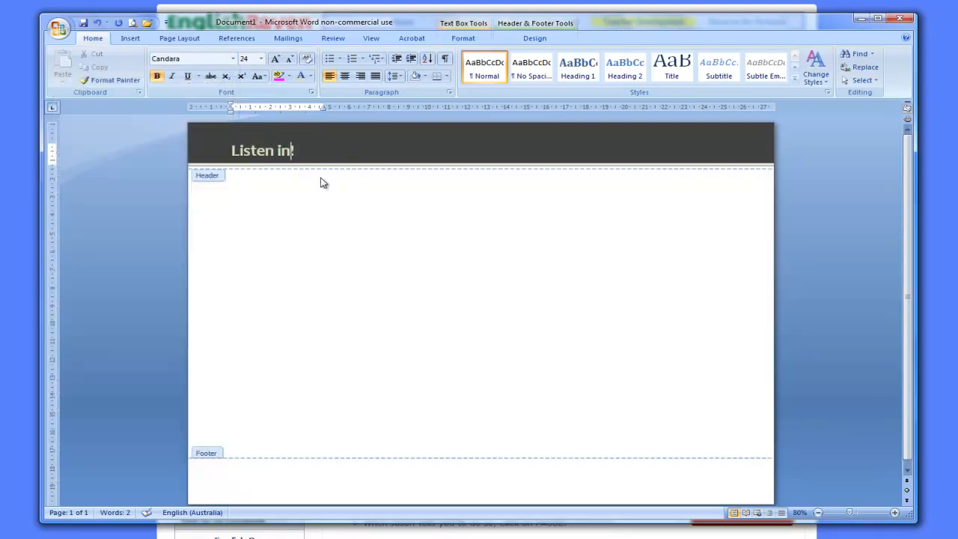
Change the font of the "Listen in!" text to Segoe Script
{"action": "triple_click", "coordinate": [292, 151]}
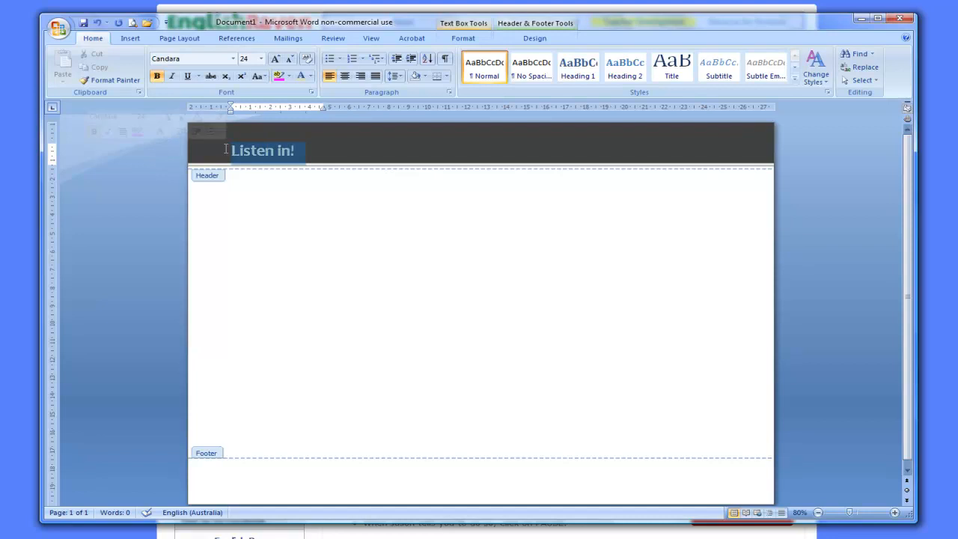
{"action": "left_click", "coordinate": [232, 59]}
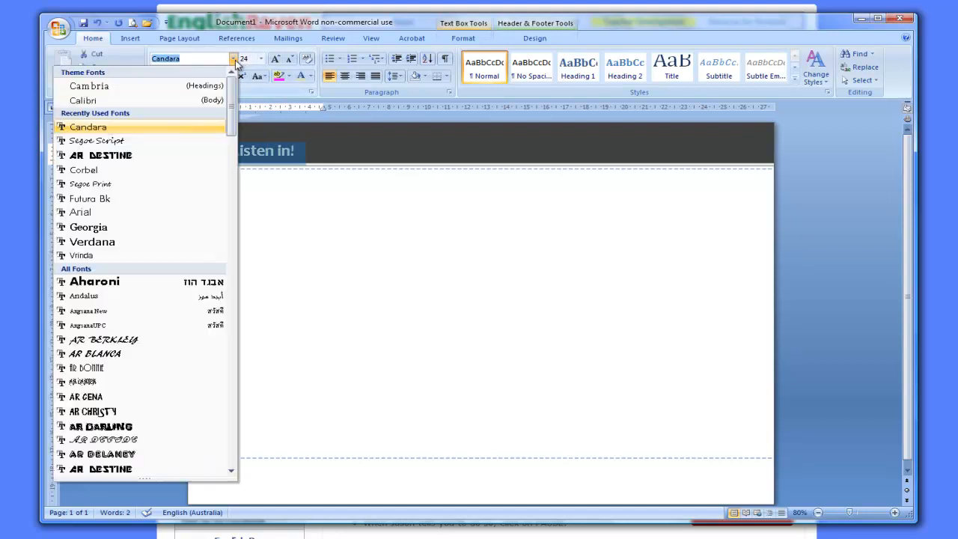
{"action": "left_click", "coordinate": [186, 141]}
{"action": "left_click", "coordinate": [286, 153]}
Nudge the "Listen in!" box up three small increments within the dark band and deselect it
{"action": "left_click", "coordinate": [316, 138]}
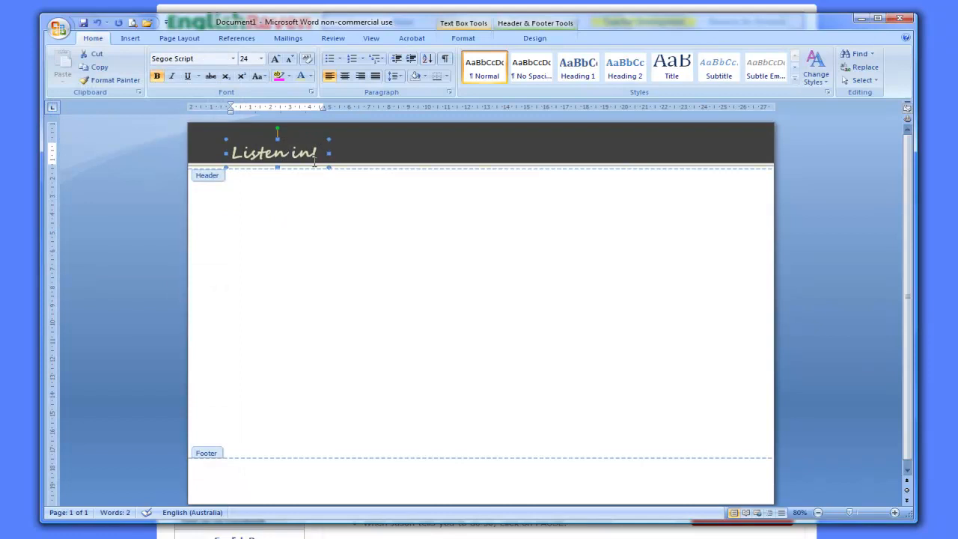
{"action": "key", "text": "Up"}
{"action": "key", "text": "Up"}
{"action": "key", "text": "Up"}
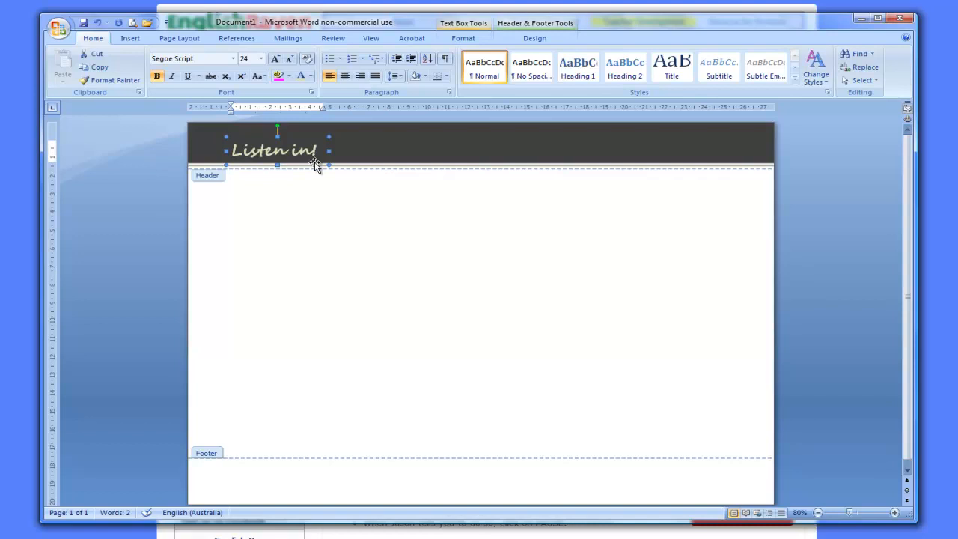
{"action": "left_click", "coordinate": [433, 167]}
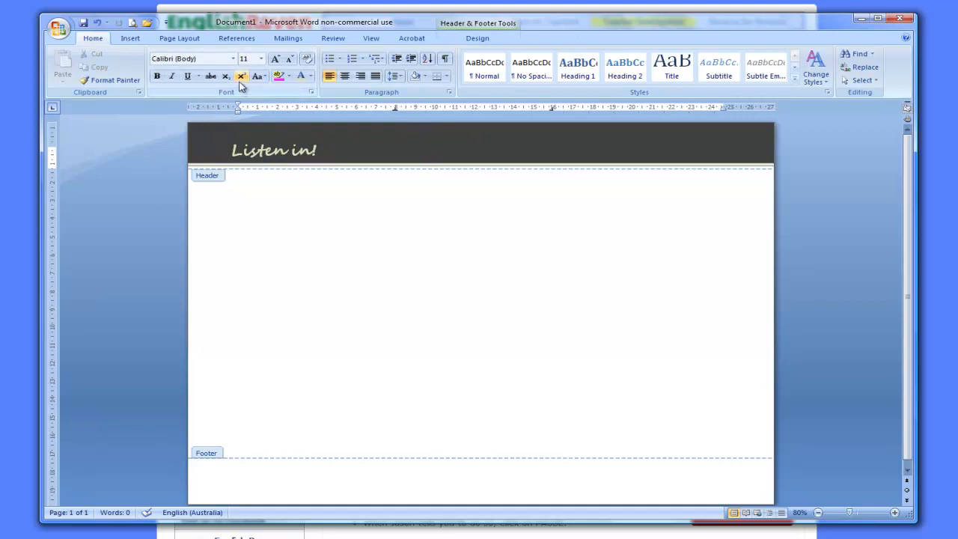
Draw a rounded rectangle about 7.1 cm wide and 0.7 cm high near the header band's right end and increase its corner rounding
{"action": "left_click", "coordinate": [128, 38]}
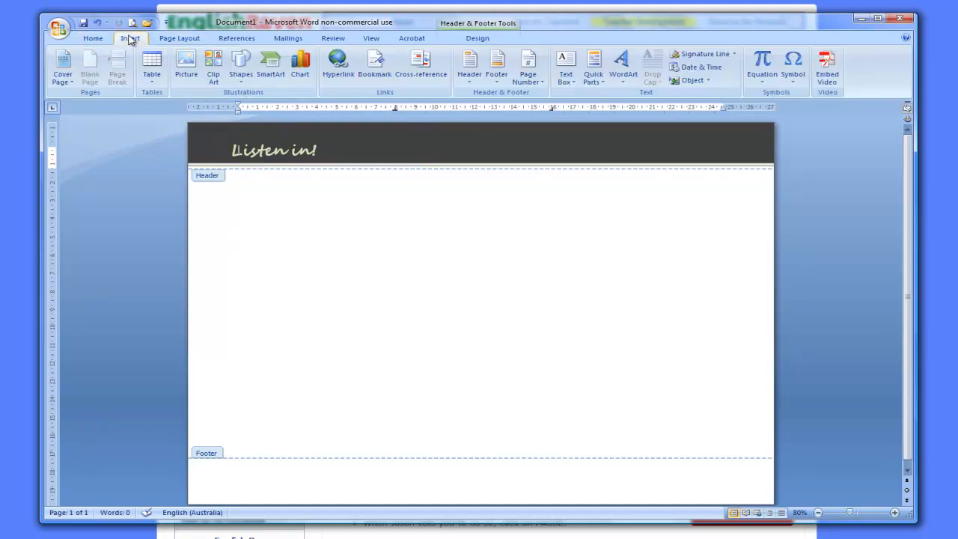
{"action": "left_click", "coordinate": [246, 62]}
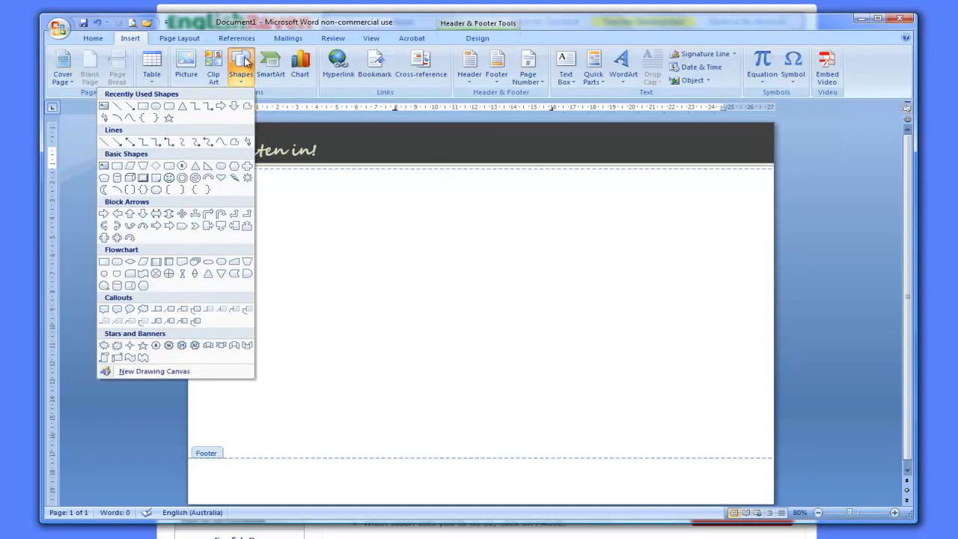
{"action": "left_click", "coordinate": [170, 107]}
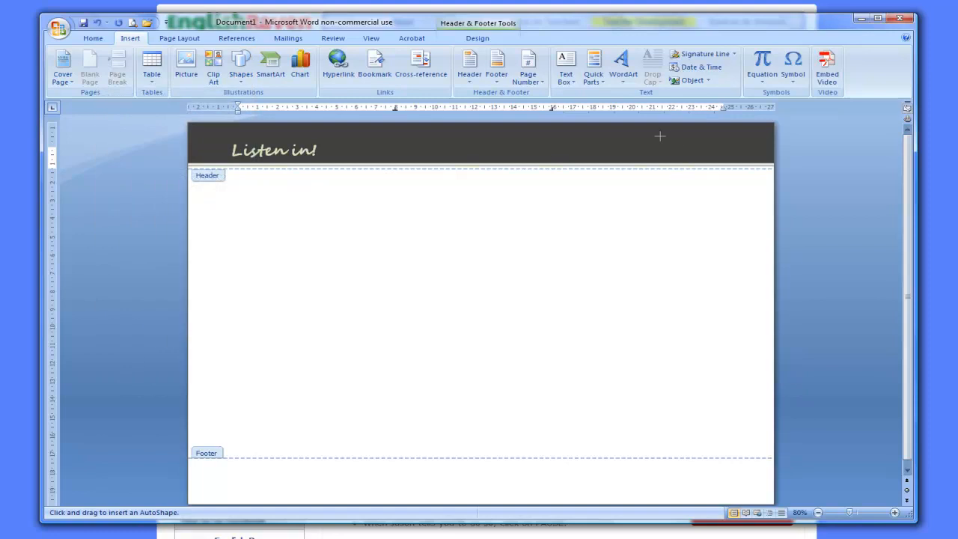
{"action": "mouse_move", "coordinate": [600, 143]}
{"action": "left_mouse_down"}
{"action": "mouse_move", "coordinate": [748, 158]}
{"action": "mouse_move", "coordinate": [740, 157]}
{"action": "left_mouse_up"}
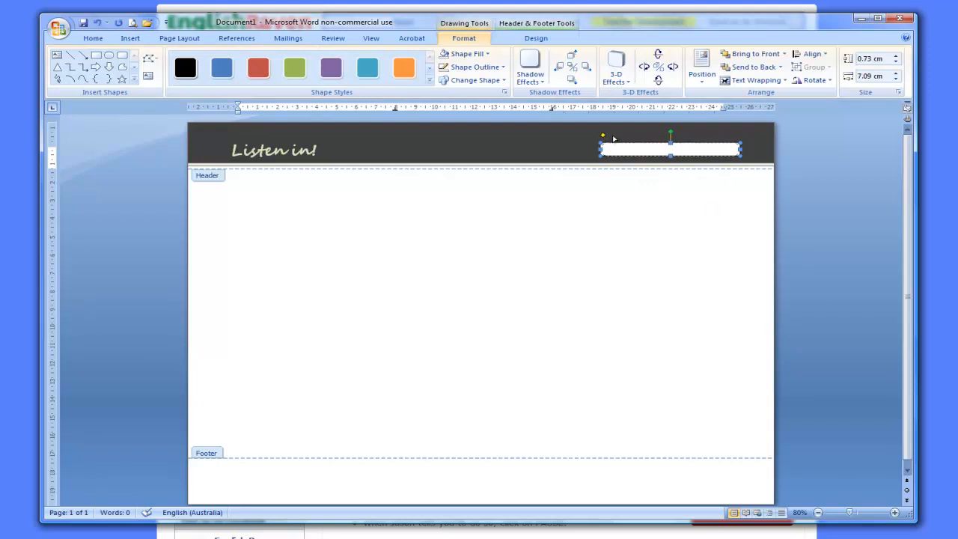
{"action": "left_click_drag", "start_coordinate": [618, 139], "coordinate": [633, 140]}
Fill the rounded rectangle in the header band with a light tint of Olive Green, Accent 3
{"action": "left_click", "coordinate": [686, 157]}
{"action": "left_click", "coordinate": [700, 150]}
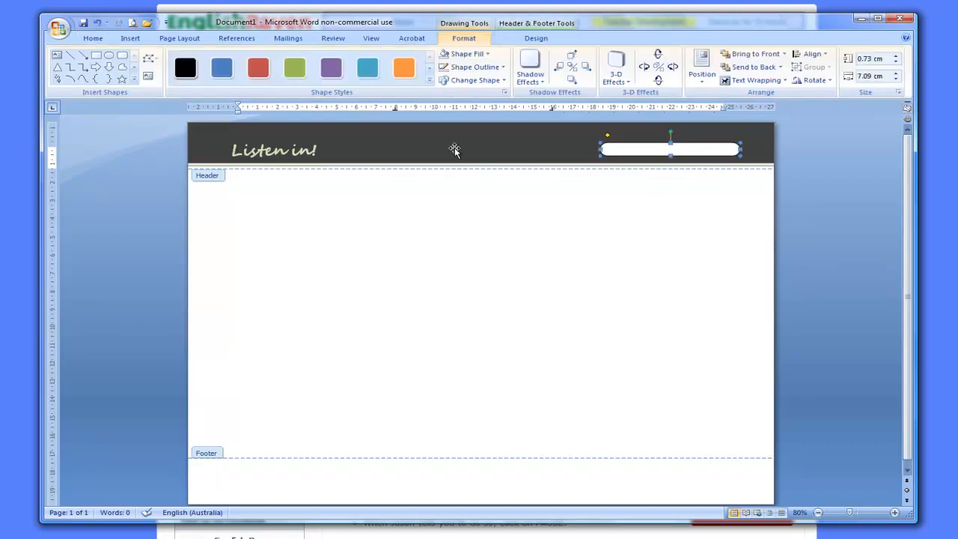
{"action": "left_click", "coordinate": [483, 54]}
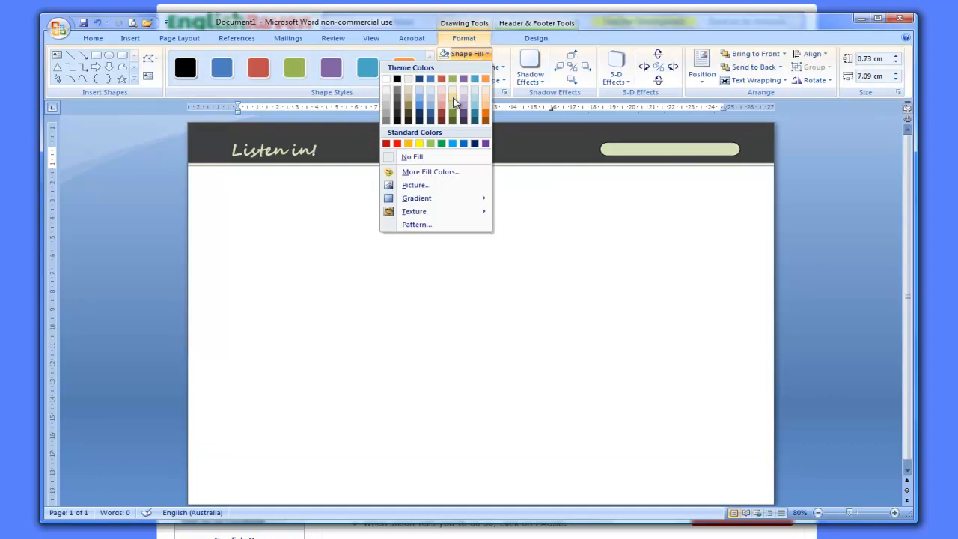
{"action": "left_click", "coordinate": [454, 103]}
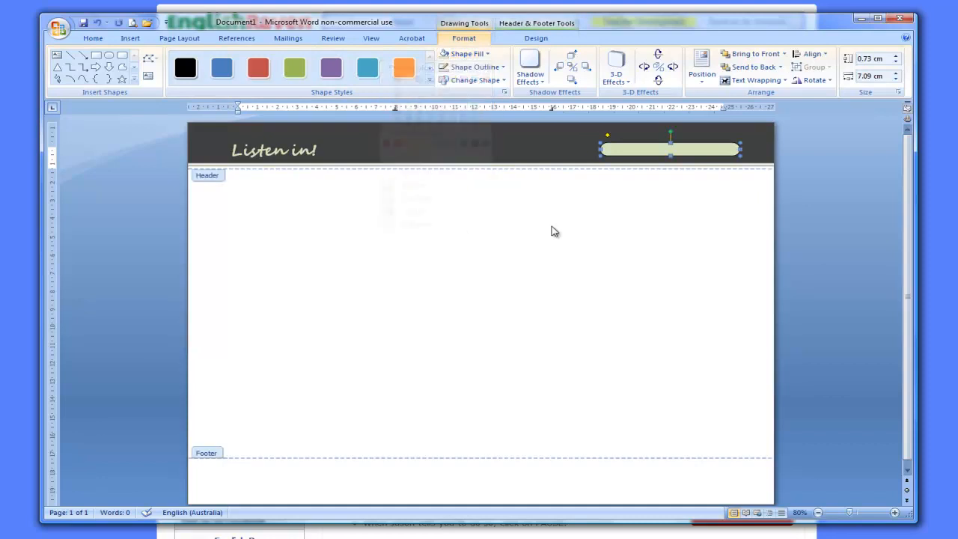
{"action": "left_click", "coordinate": [285, 150]}
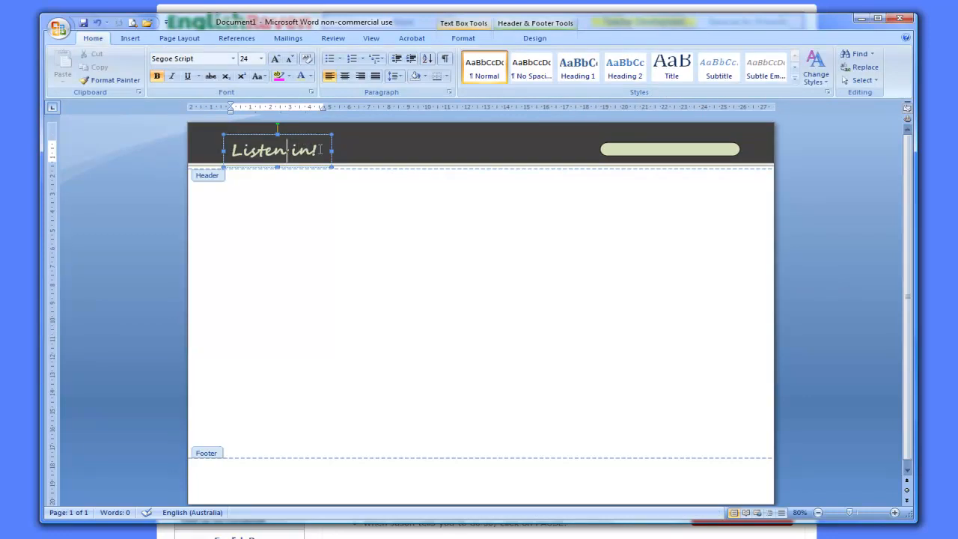
{"action": "left_click", "coordinate": [430, 149]}
{"action": "left_click", "coordinate": [329, 152]}
{"action": "triple_click", "coordinate": [283, 147]}
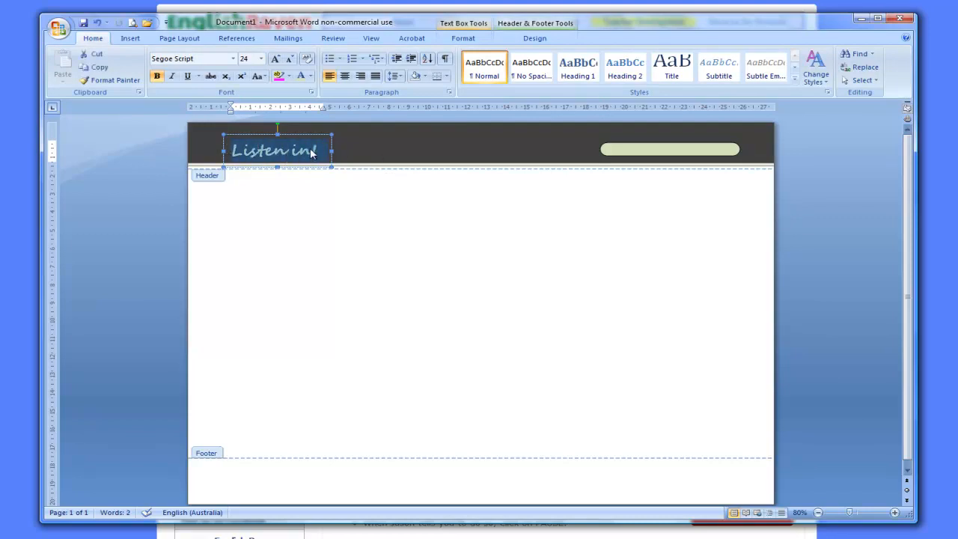
{"action": "left_click", "coordinate": [318, 151]}
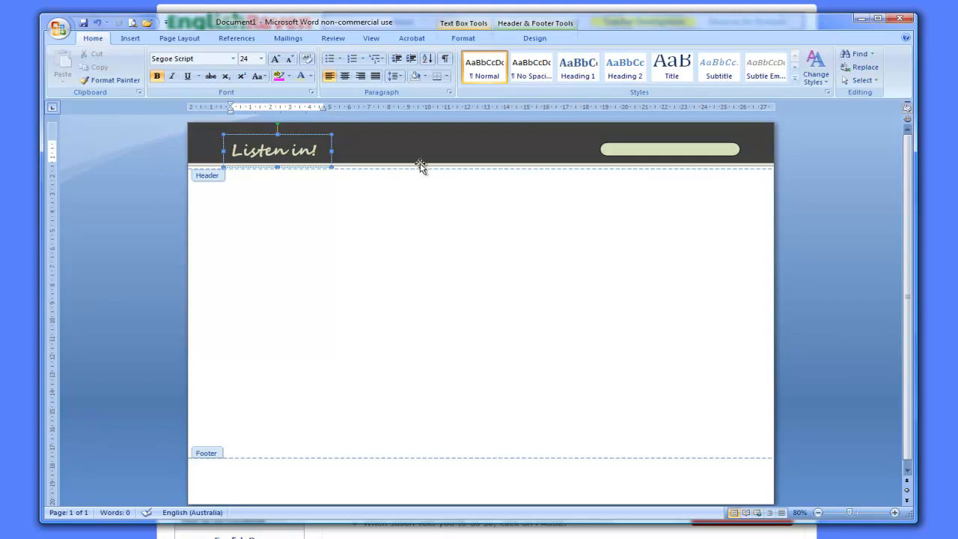
Shorten the light green rounded box in the header band slightly from its right end and deselect it
{"action": "left_click", "coordinate": [664, 149]}
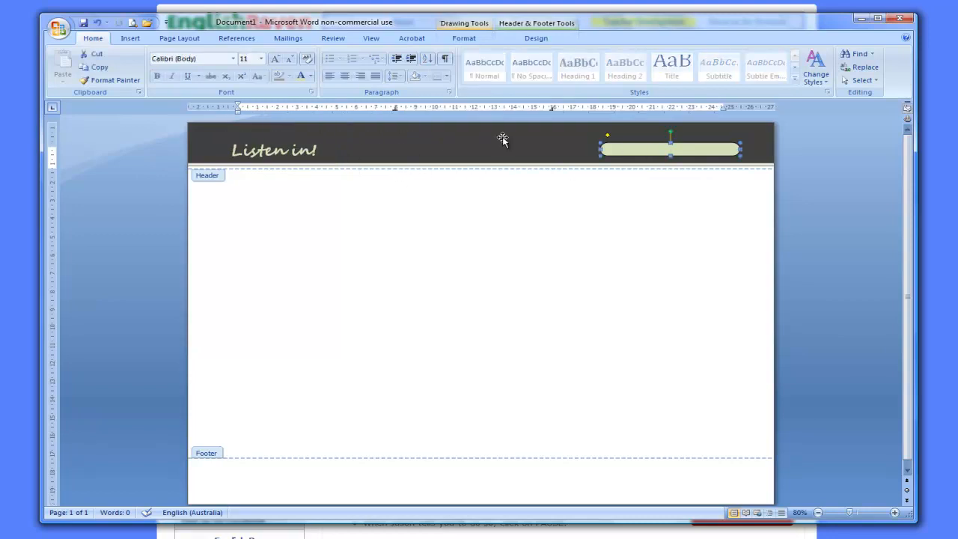
{"action": "left_click", "coordinate": [731, 149]}
{"action": "left_click_drag", "start_coordinate": [730, 149], "coordinate": [728, 149]}
{"action": "left_click", "coordinate": [731, 149]}
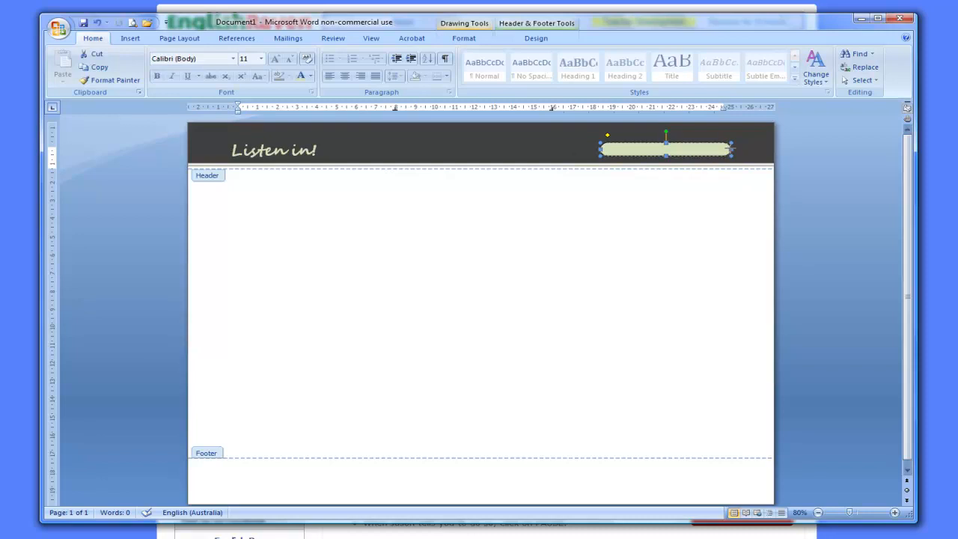
{"action": "left_click", "coordinate": [732, 149]}
{"action": "key", "text": "Escape"}
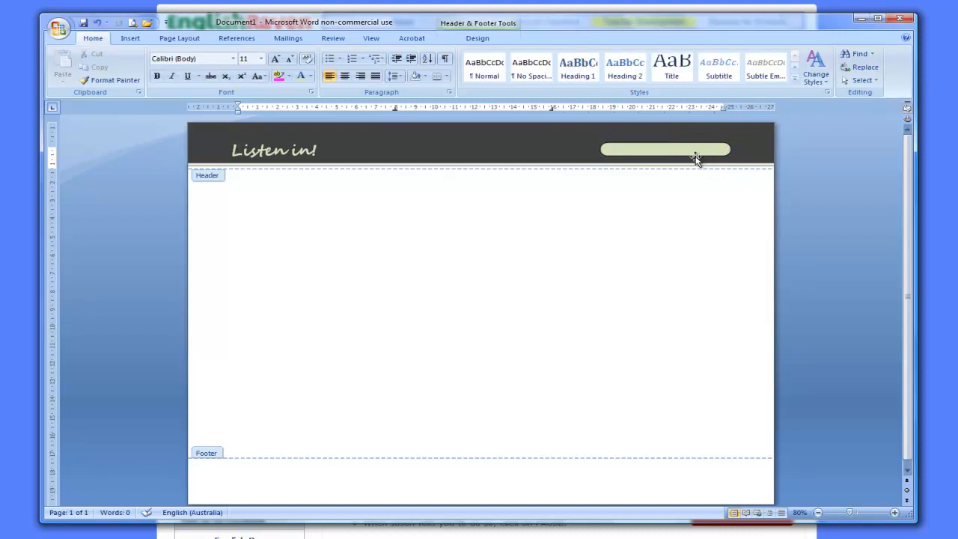
{"action": "left_click", "coordinate": [694, 149]}
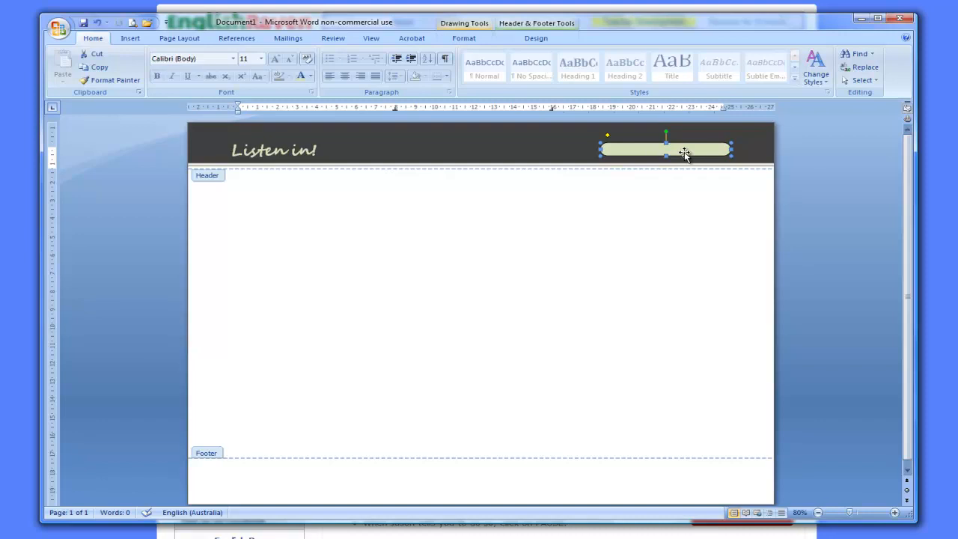
{"action": "left_click", "coordinate": [506, 166]}
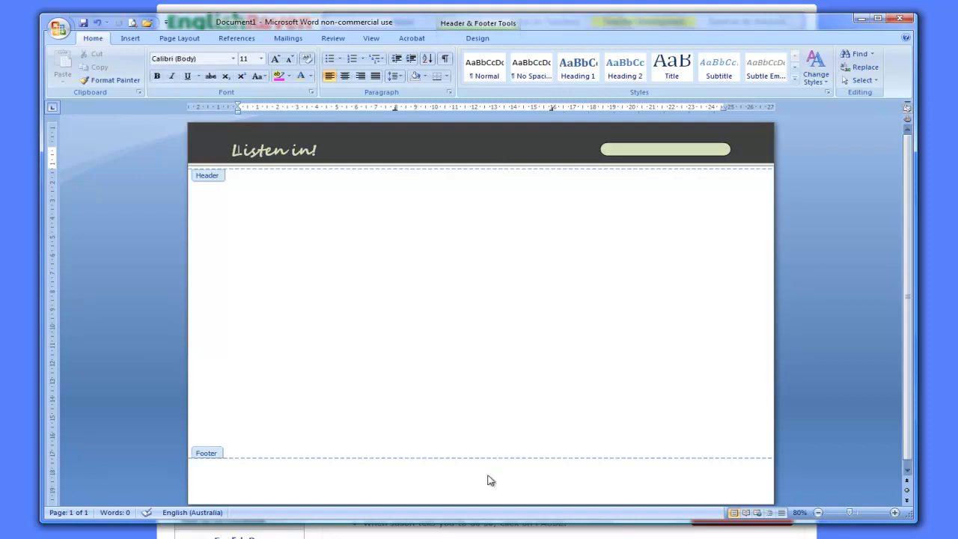
Copy the dark header band, paste it, and place the duplicate across the bottom of the page in the footer
{"action": "left_click", "coordinate": [490, 146]}
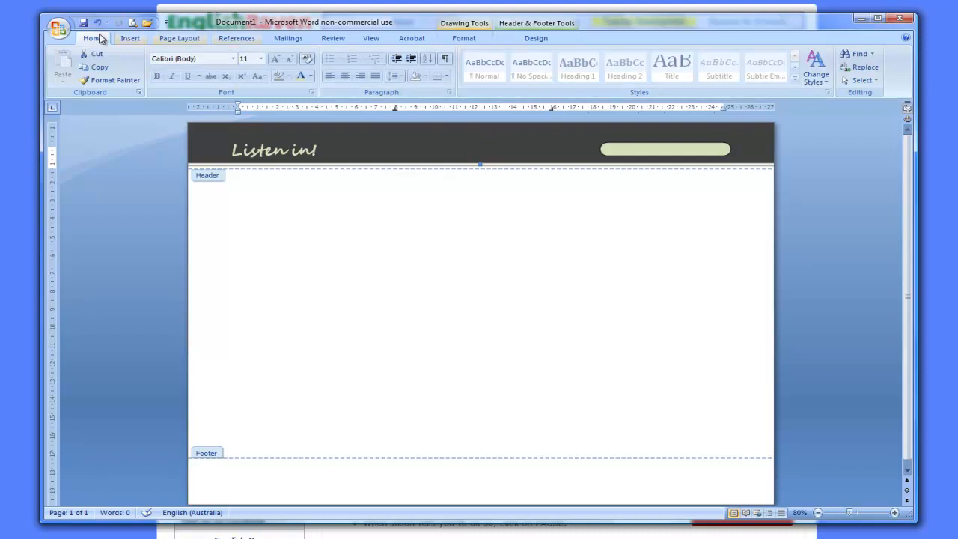
{"action": "left_click", "coordinate": [91, 67]}
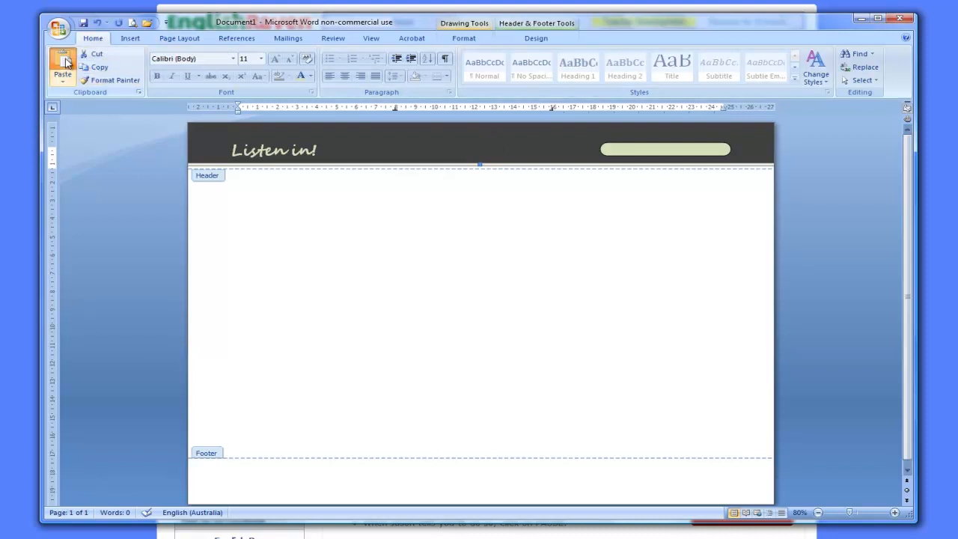
{"action": "left_click", "coordinate": [60, 64]}
{"action": "left_click_drag", "start_coordinate": [502, 147], "coordinate": [479, 491]}
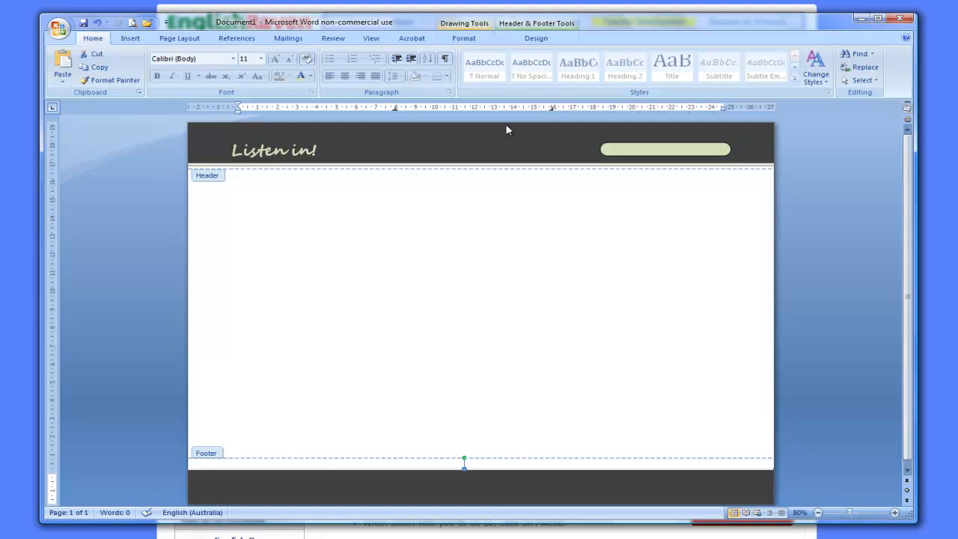
Fill the footer band with White, Background 1, Darker 25%
{"action": "left_click", "coordinate": [466, 38]}
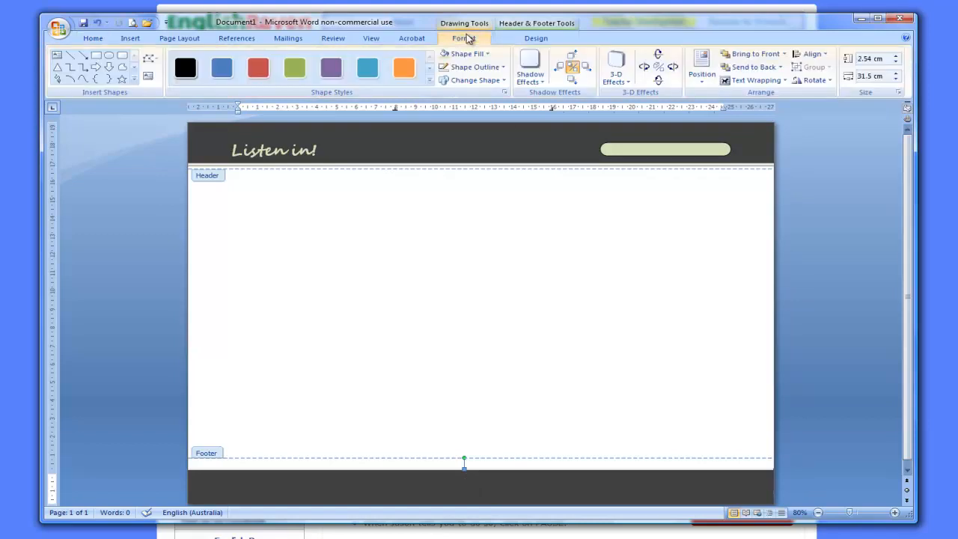
{"action": "left_click", "coordinate": [476, 54]}
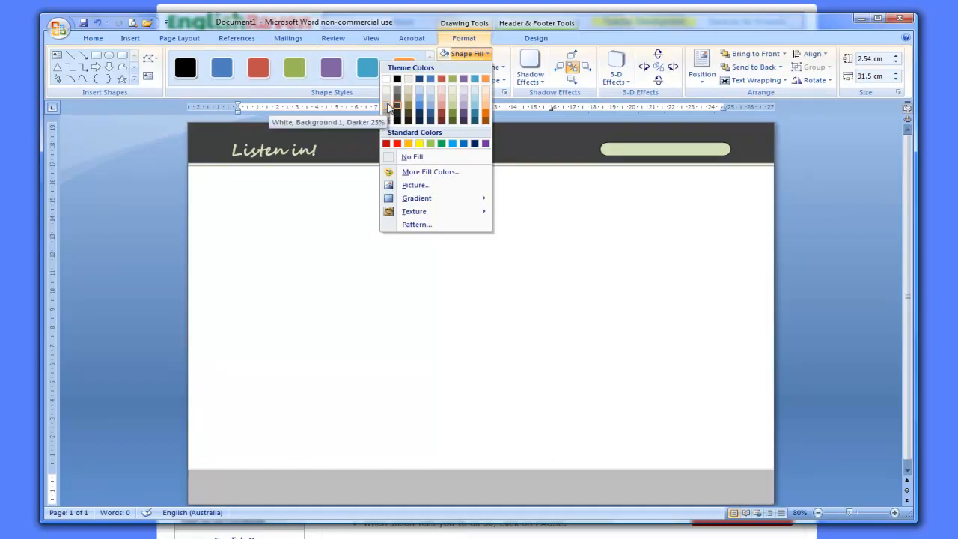
{"action": "left_click", "coordinate": [388, 107]}
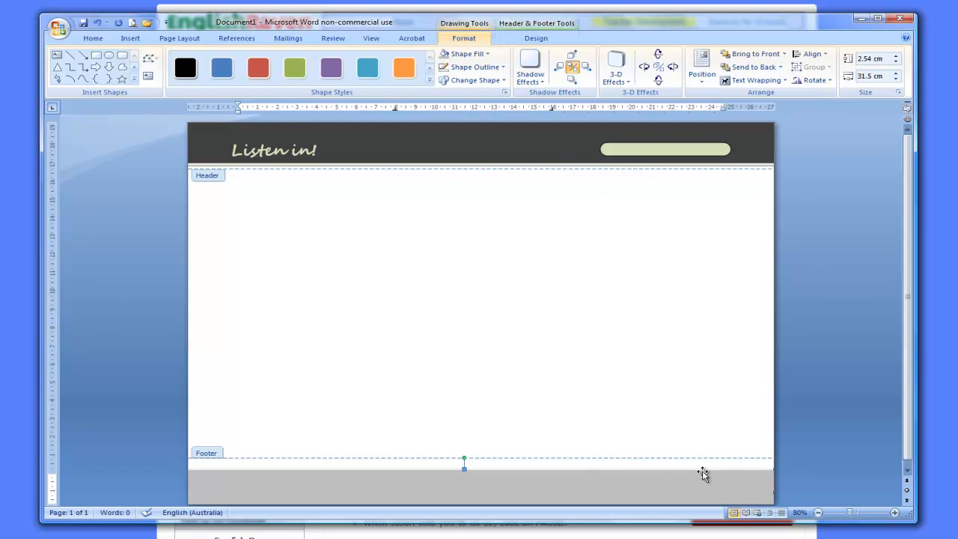
{"action": "left_click", "coordinate": [131, 38]}
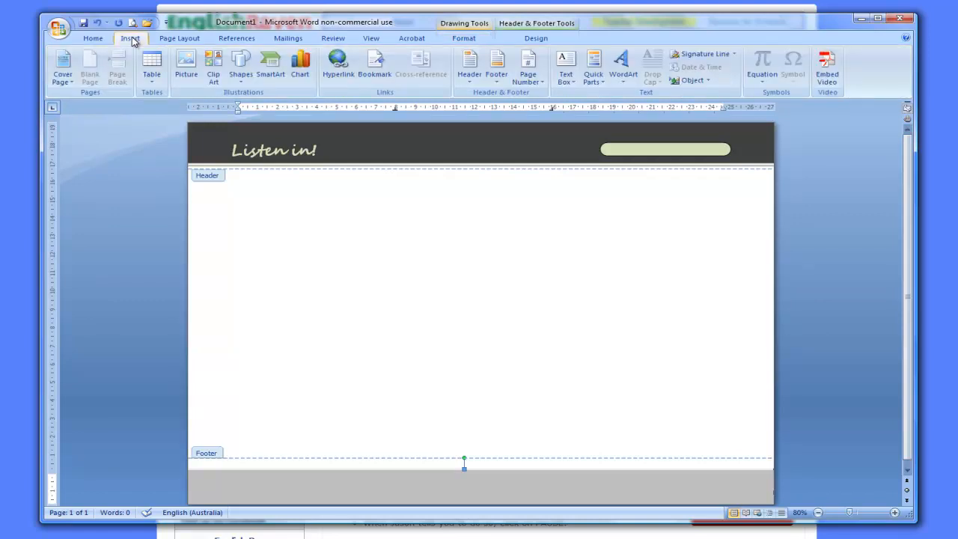
{"action": "left_click", "coordinate": [240, 66]}
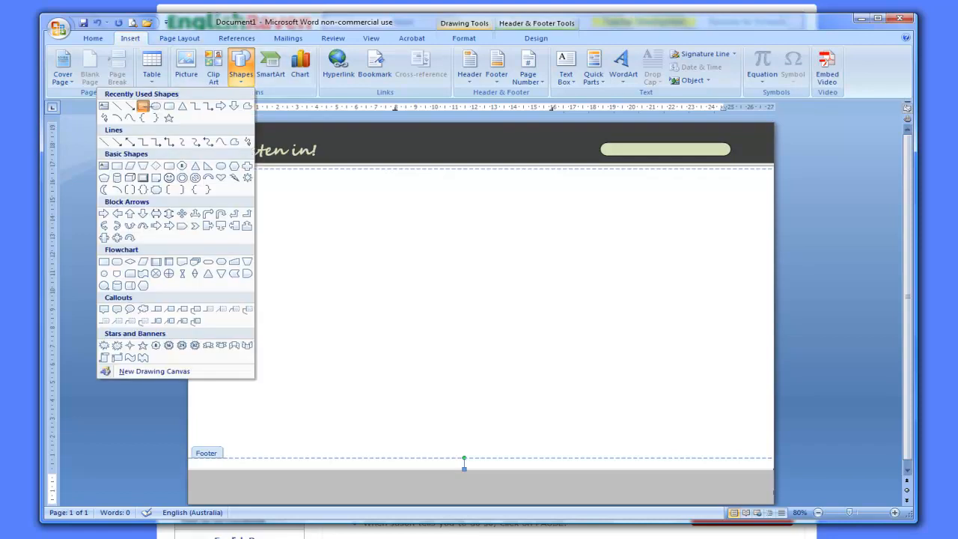
{"action": "left_click", "coordinate": [143, 105]}
{"action": "mouse_move", "coordinate": [518, 436]}
{"action": "left_mouse_down"}
{"action": "mouse_move", "coordinate": [669, 487]}
{"action": "mouse_move", "coordinate": [741, 479]}
{"action": "left_mouse_up"}
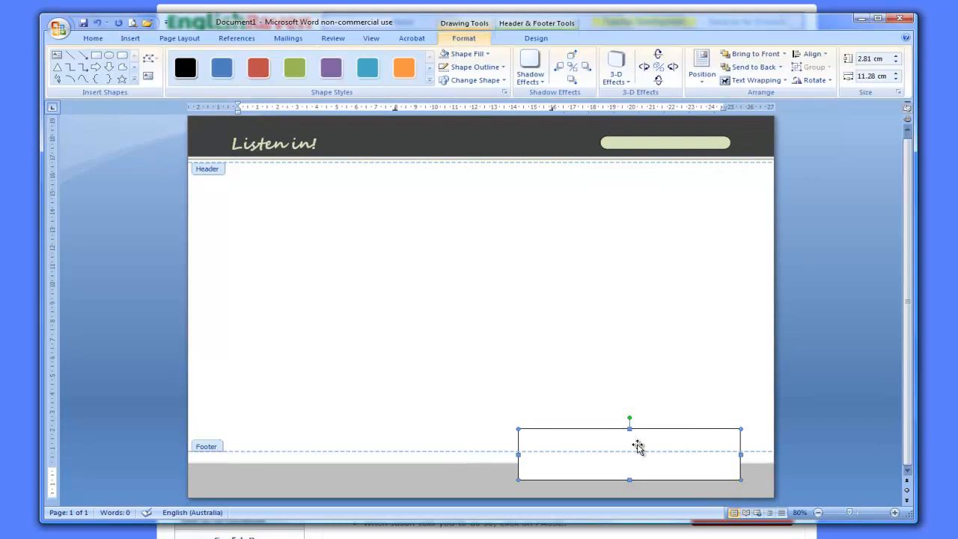
{"action": "right_click", "coordinate": [637, 440]}
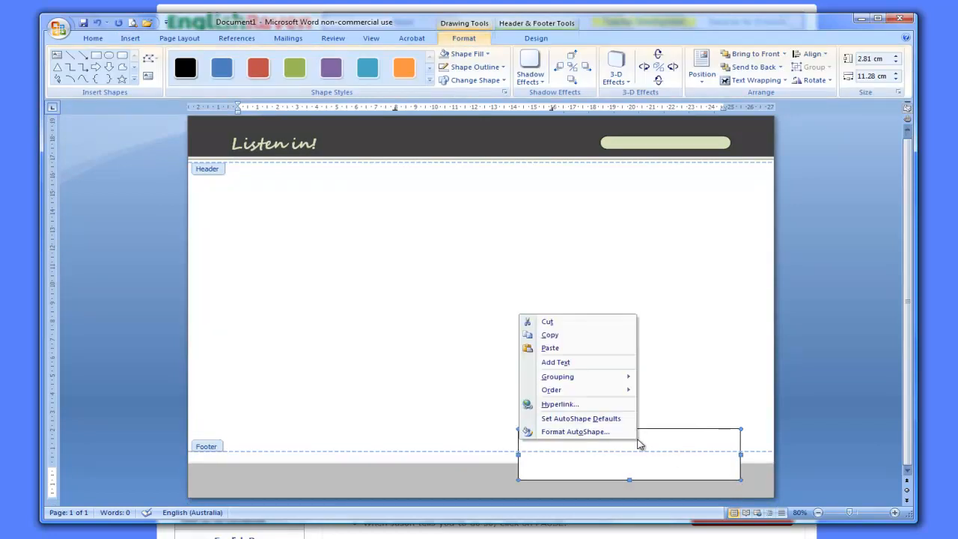
{"action": "left_click", "coordinate": [610, 365]}
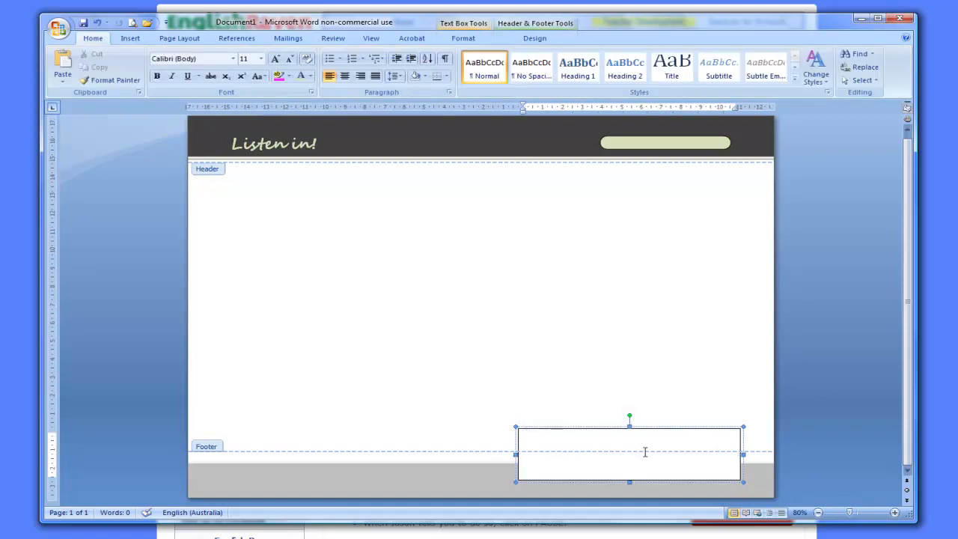
{"action": "type", "text": "www.EnglishRaven.com"}
Format the web address in the footer box as bold, 14 pt Segoe Print
{"action": "left_click_drag", "start_coordinate": [603, 436], "coordinate": [516, 440]}
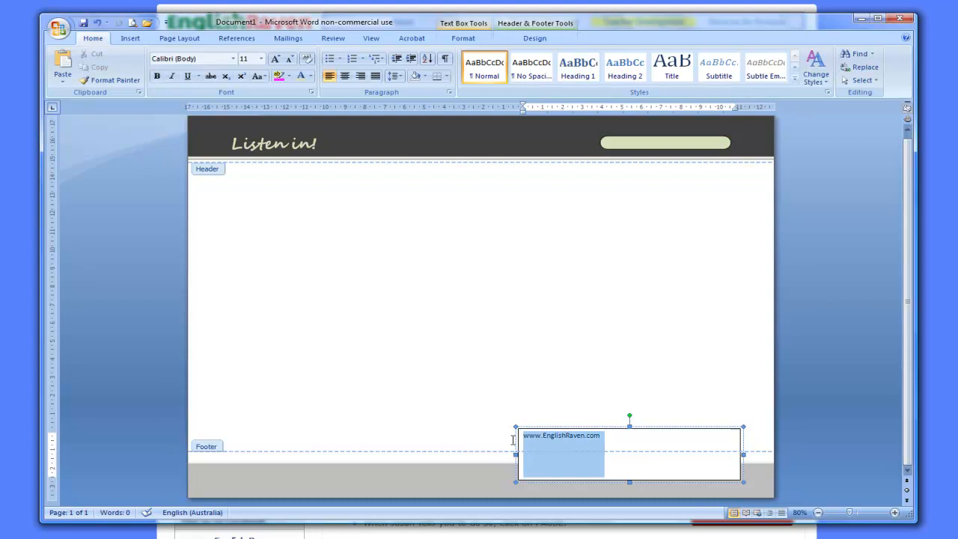
{"action": "left_click", "coordinate": [156, 76]}
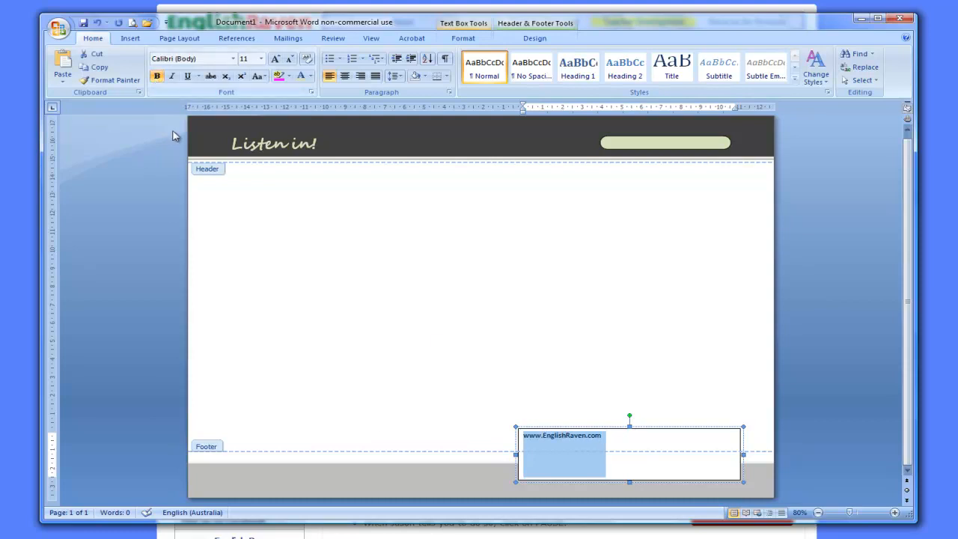
{"action": "left_click", "coordinate": [261, 58]}
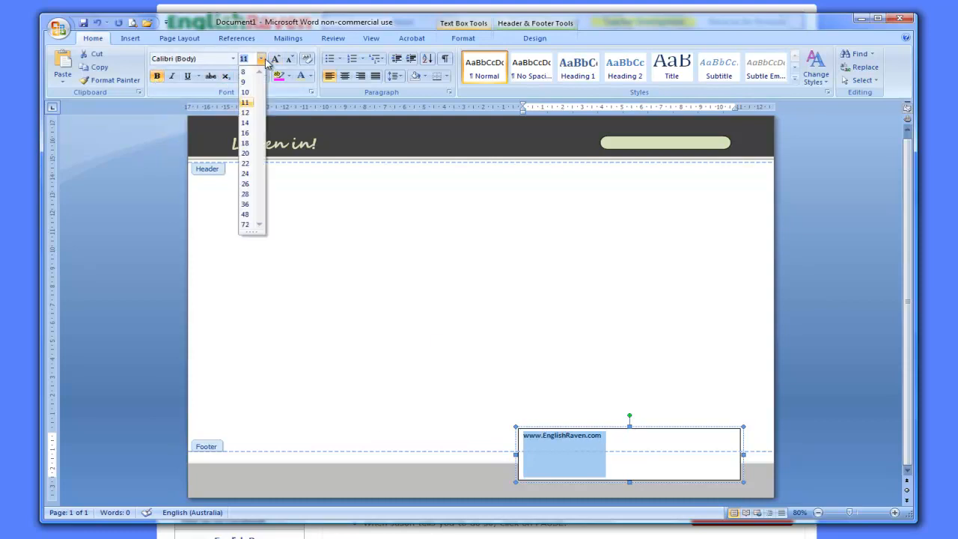
{"action": "left_click", "coordinate": [249, 123]}
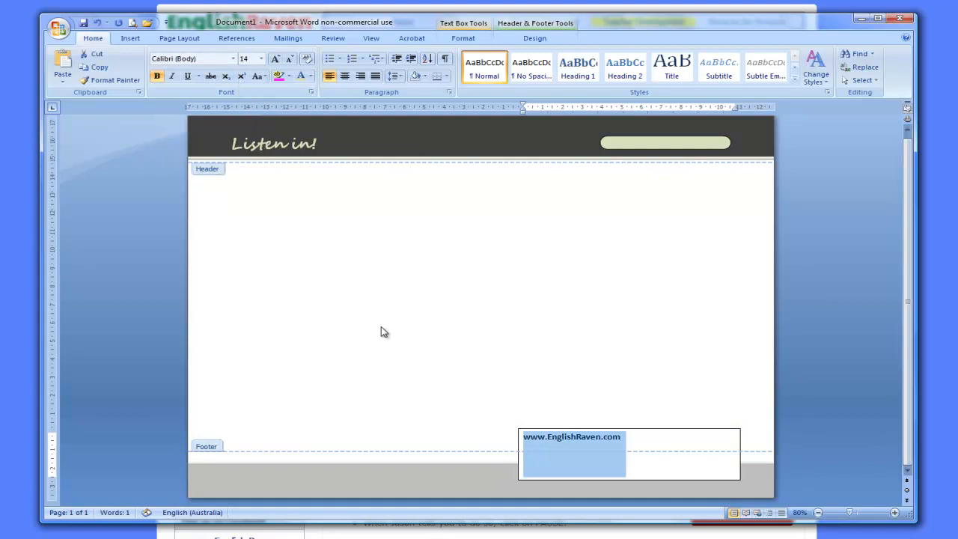
{"action": "left_click", "coordinate": [234, 58]}
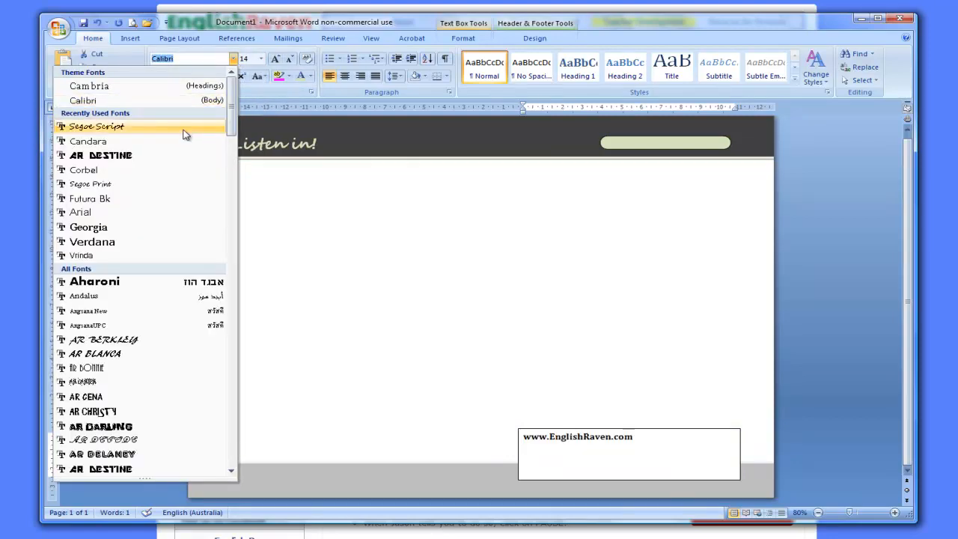
{"action": "left_click", "coordinate": [169, 184]}
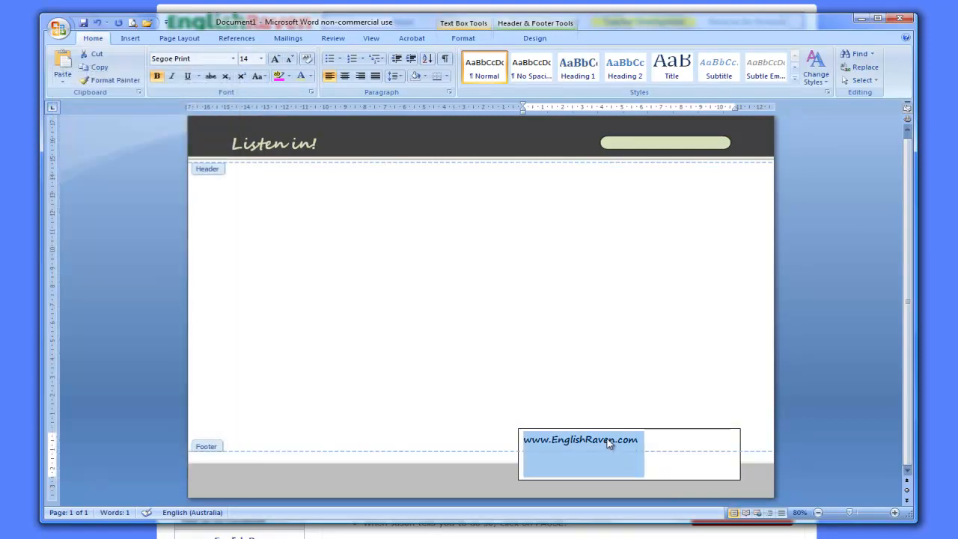
Color the word "English" in the footer web address with the darkest Olive Green, Accent 3 shade
{"action": "left_click", "coordinate": [610, 441]}
{"action": "left_click", "coordinate": [551, 439]}
{"action": "key", "text": "shift+Right"}
{"action": "key", "text": "shift+Right"}
{"action": "key", "text": "shift+Right"}
{"action": "key", "text": "shift+Right"}
{"action": "key", "text": "shift+Right"}
{"action": "key", "text": "shift+Right"}
{"action": "key", "text": "shift+Right"}
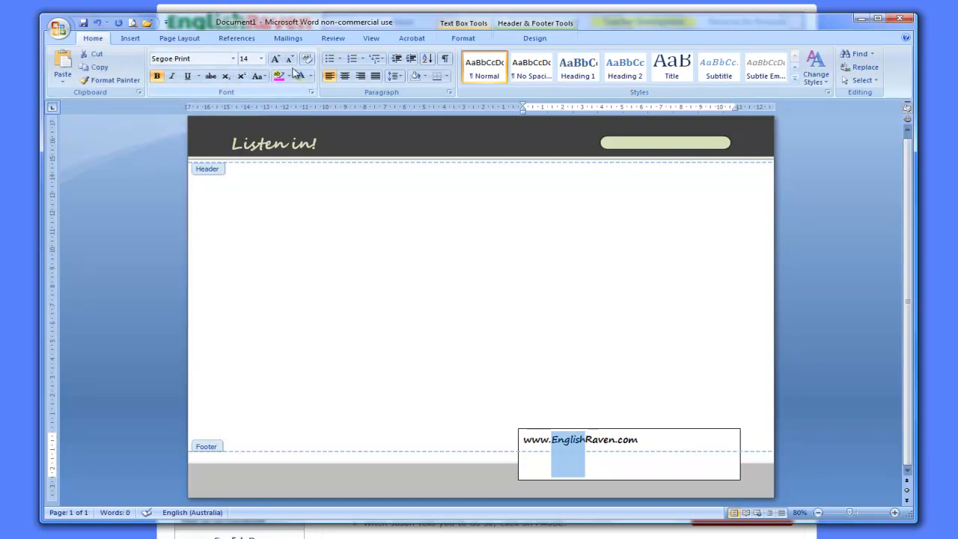
{"action": "left_click", "coordinate": [309, 77]}
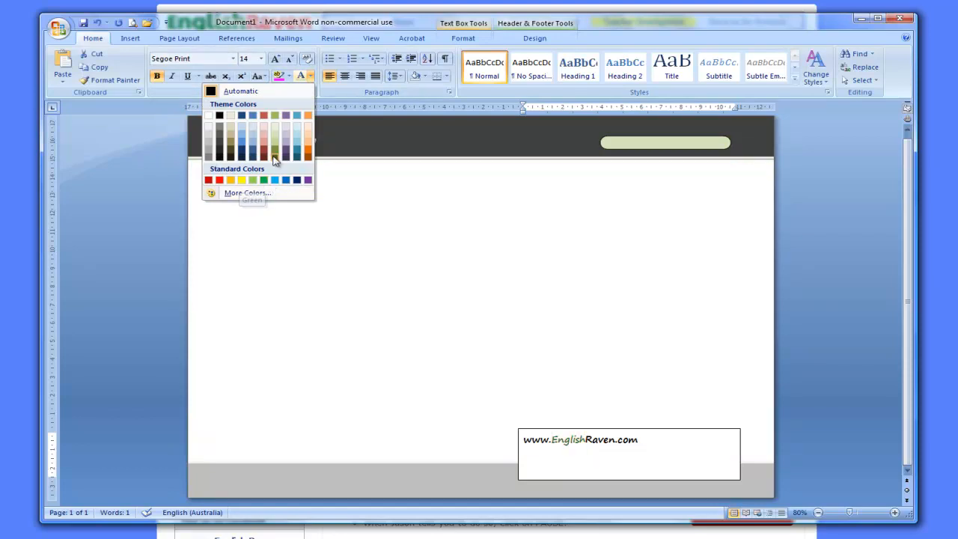
{"action": "left_click", "coordinate": [275, 160]}
Color the word "Raven" in the footer web address standard red
{"action": "left_click", "coordinate": [585, 441]}
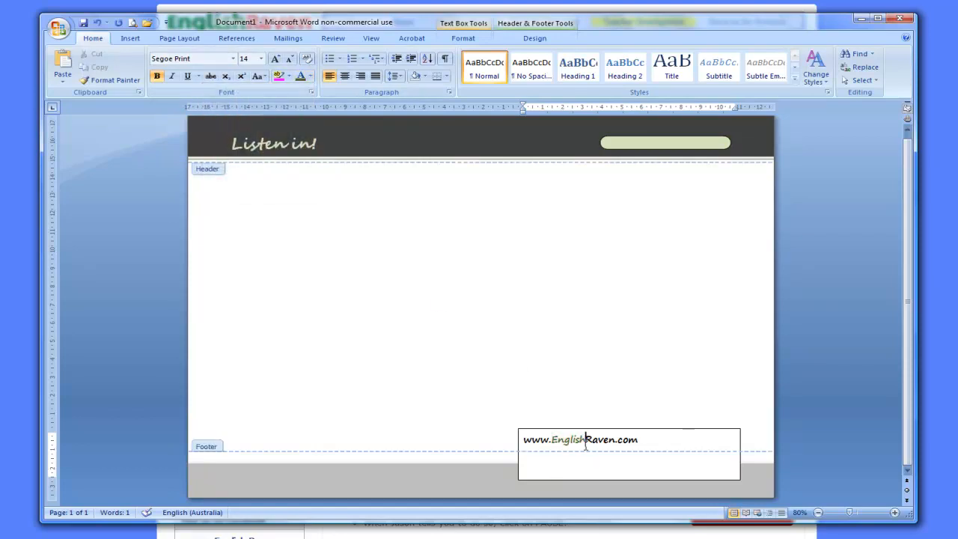
{"action": "left_click_drag", "start_coordinate": [585, 440], "coordinate": [615, 440]}
{"action": "left_click", "coordinate": [586, 440]}
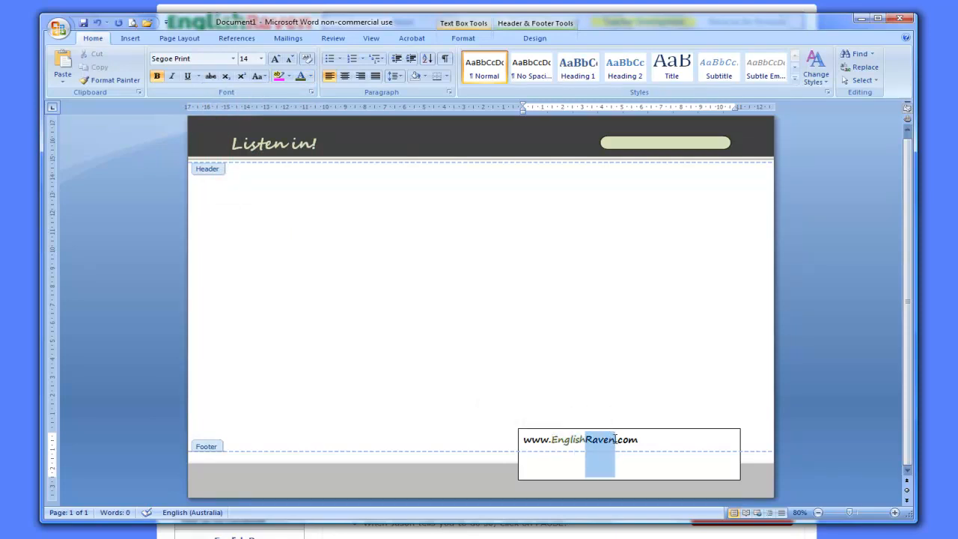
{"action": "left_click", "coordinate": [309, 76]}
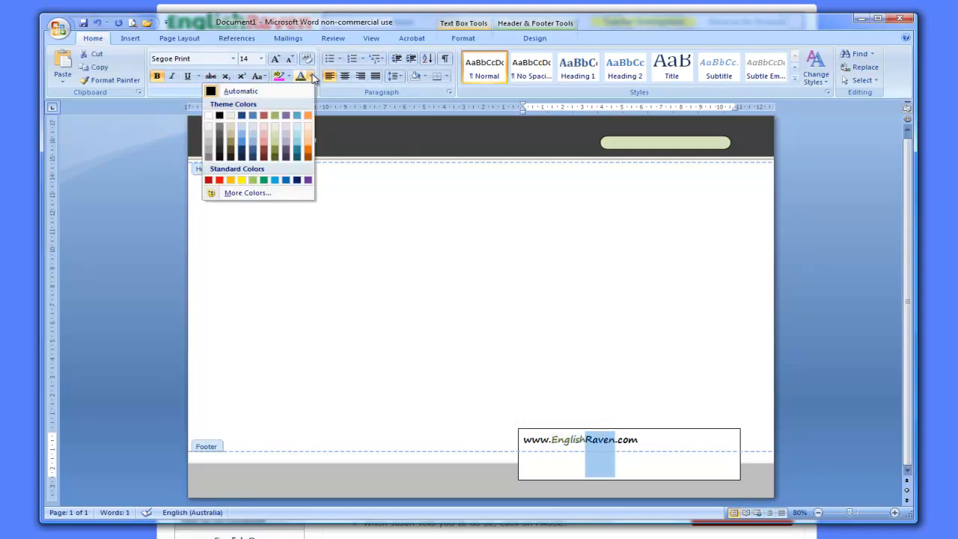
{"action": "left_click", "coordinate": [220, 181]}
{"action": "left_click", "coordinate": [643, 440]}
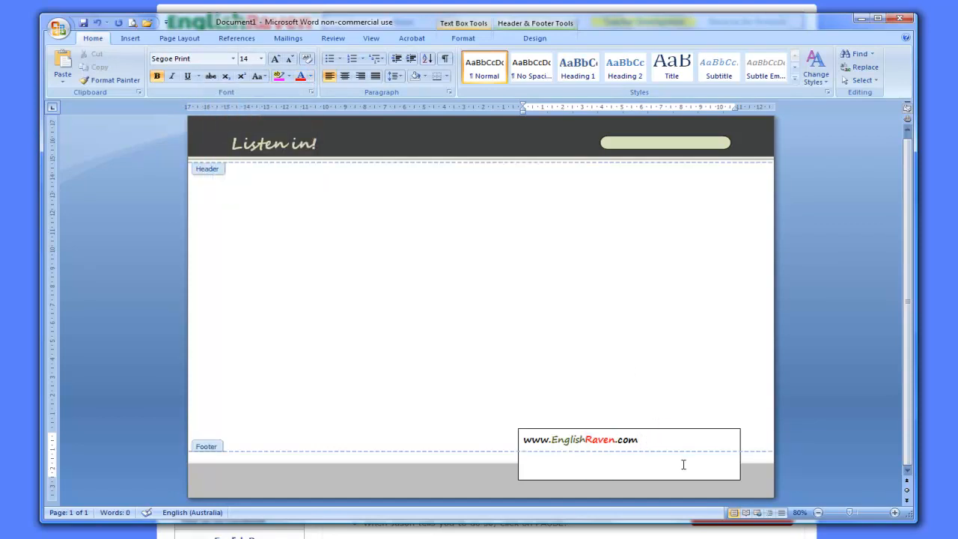
Remove the fill and the outline from the web address box in the footer
{"action": "left_click", "coordinate": [715, 431]}
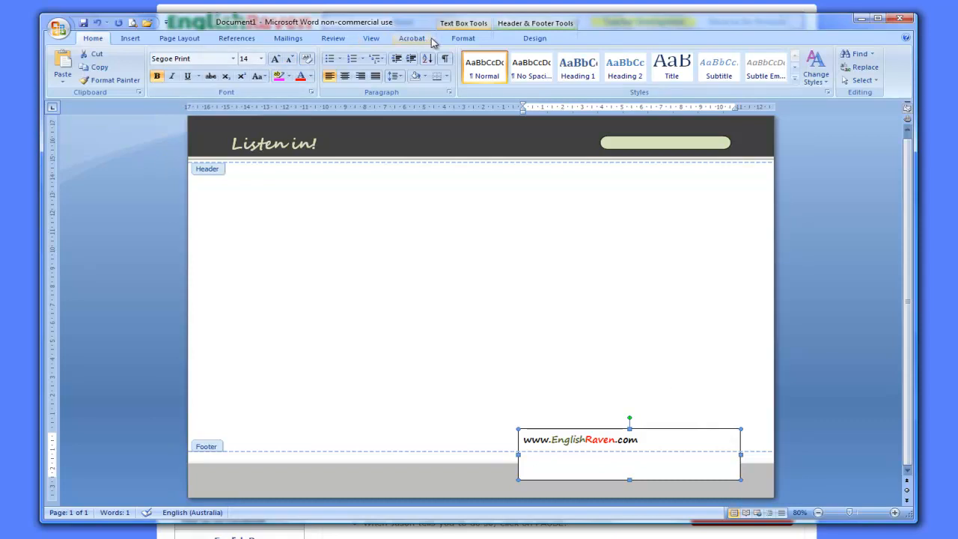
{"action": "left_click", "coordinate": [454, 39]}
{"action": "left_click", "coordinate": [449, 54]}
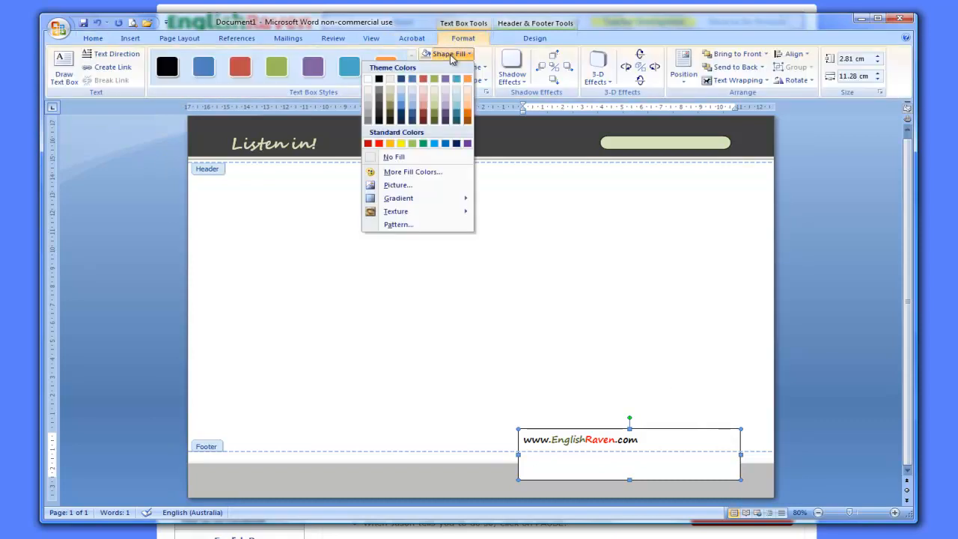
{"action": "left_click", "coordinate": [402, 159]}
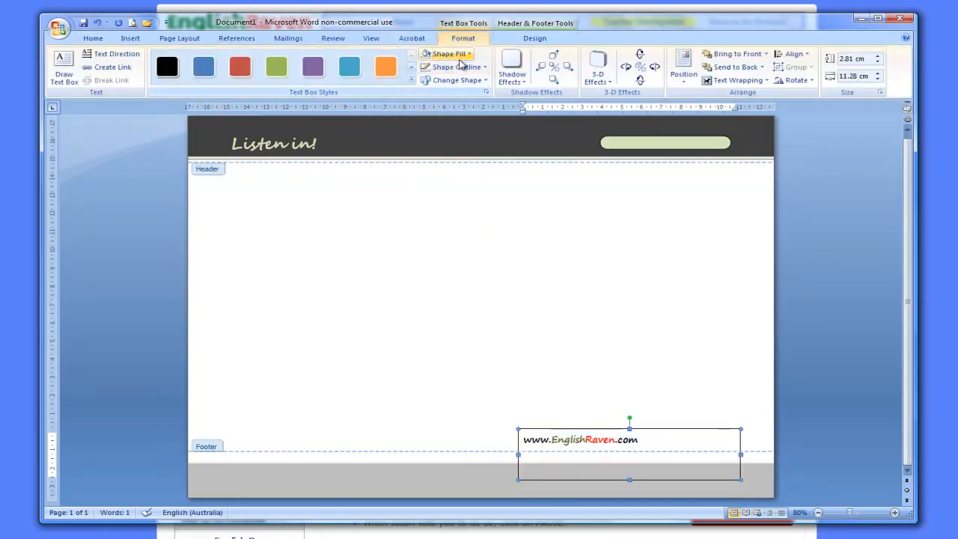
{"action": "left_click", "coordinate": [459, 67]}
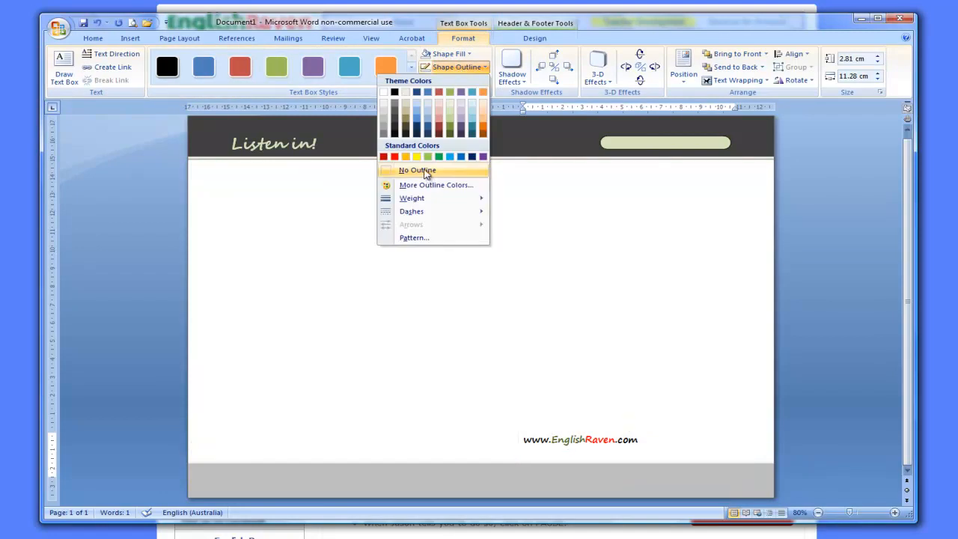
{"action": "left_click", "coordinate": [425, 171]}
Narrow the web address box to about 8.2 cm, center its text, and reduce its height to fit the single line
{"action": "left_click_drag", "start_coordinate": [740, 454], "coordinate": [680, 453]}
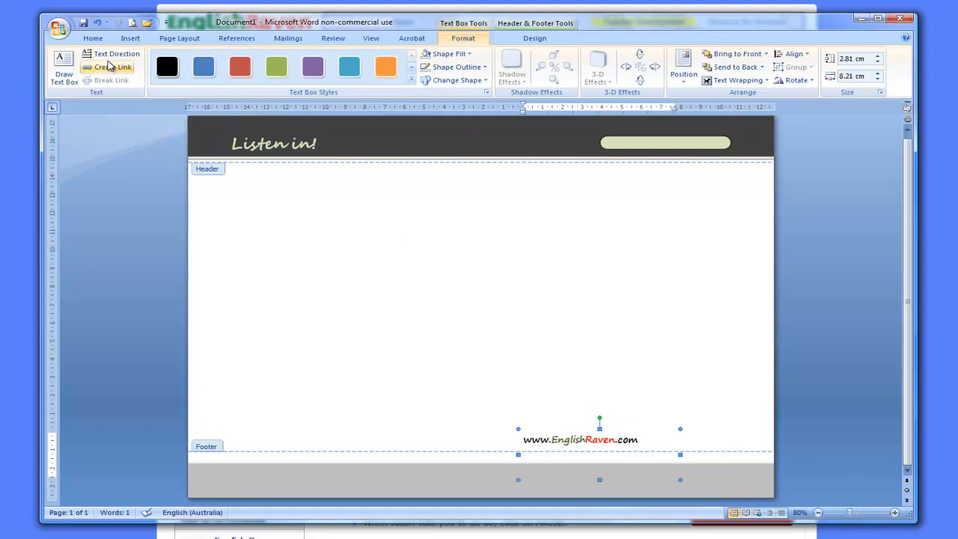
{"action": "left_click", "coordinate": [95, 38]}
{"action": "left_click", "coordinate": [345, 76]}
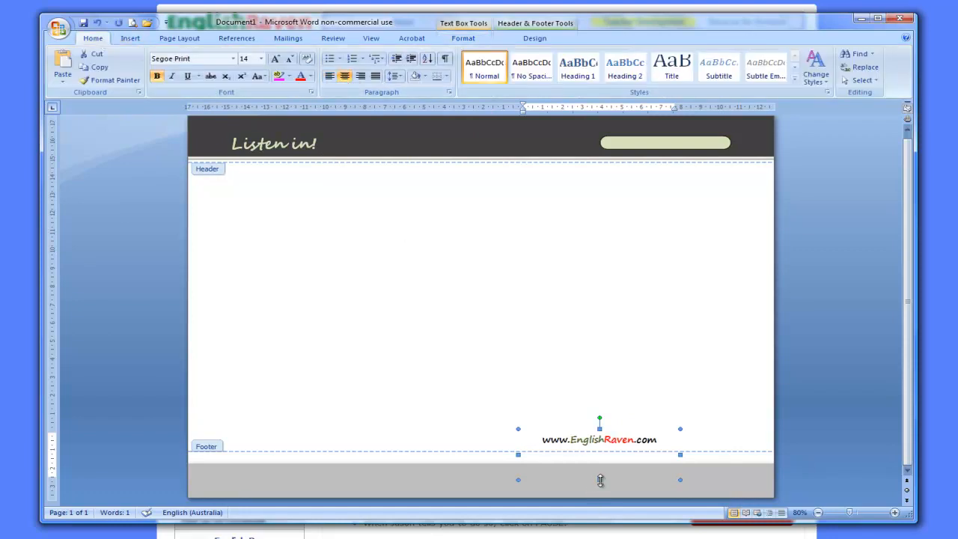
{"action": "left_click_drag", "start_coordinate": [599, 480], "coordinate": [599, 454]}
Move the web address box down onto the right end of the grey footer band and fine-tune its horizontal position
{"action": "left_click", "coordinate": [621, 446]}
{"action": "left_click_drag", "start_coordinate": [657, 432], "coordinate": [708, 459]}
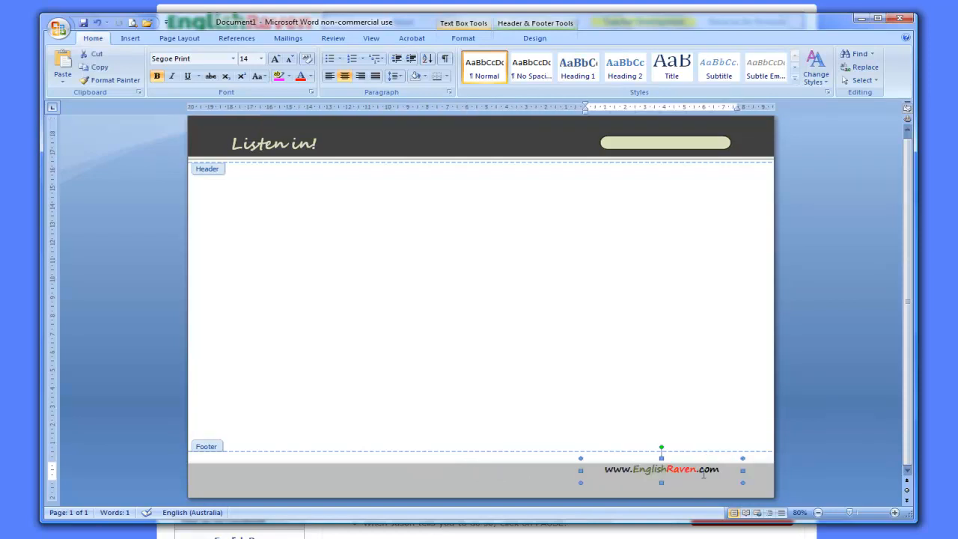
{"action": "key", "text": "Right"}
{"action": "key", "text": "Right"}
{"action": "key", "text": "Right"}
{"action": "key", "text": "Right"}
{"action": "key", "text": "Right"}
{"action": "key", "text": "Right"}
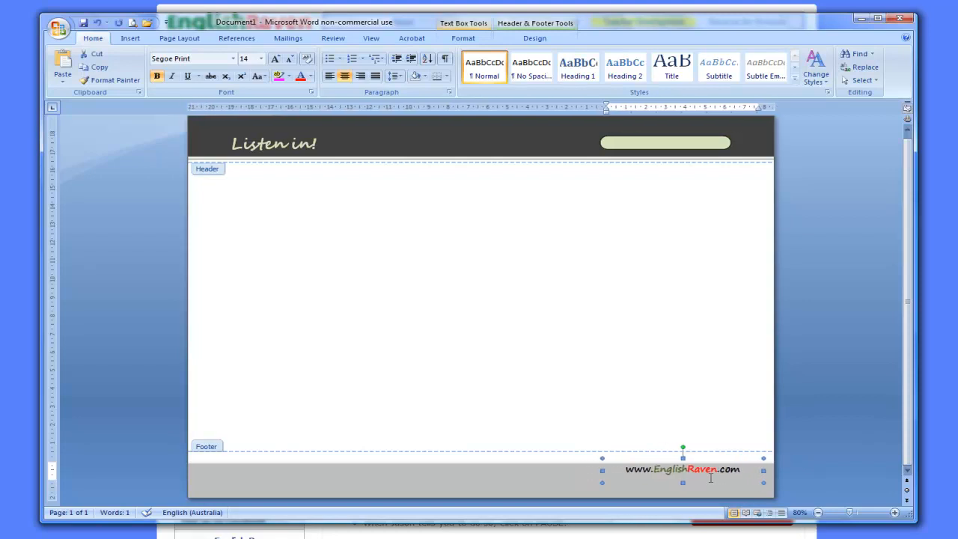
{"action": "key", "text": "Left"}
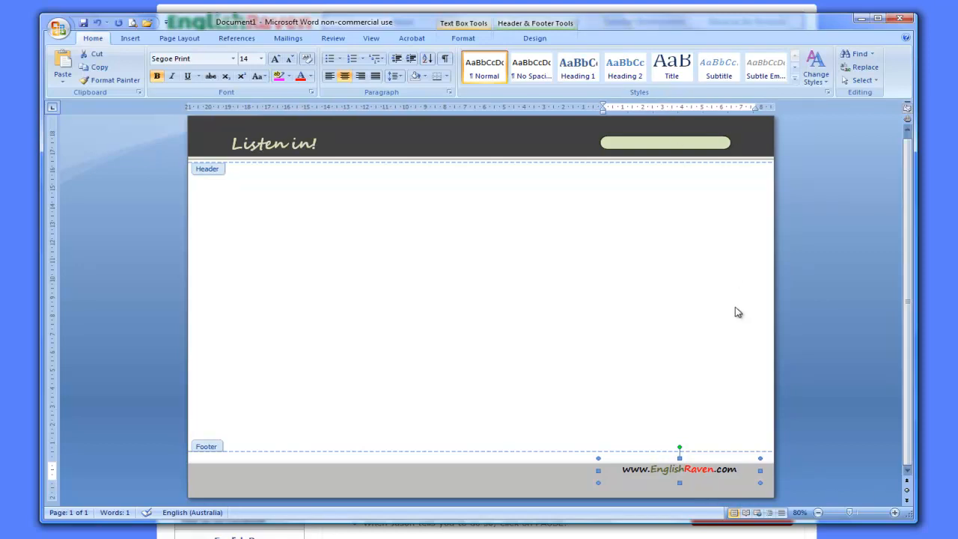
{"action": "key", "text": "Left"}
{"action": "key", "text": "Left"}
{"action": "key", "text": "Left"}
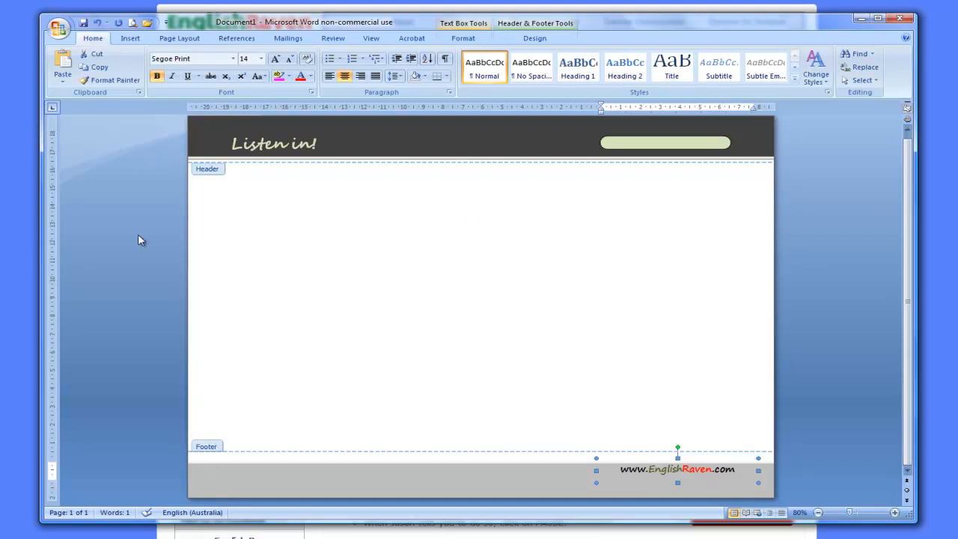
Set the font size of the footer web address to 12 pt
{"action": "left_click", "coordinate": [701, 468]}
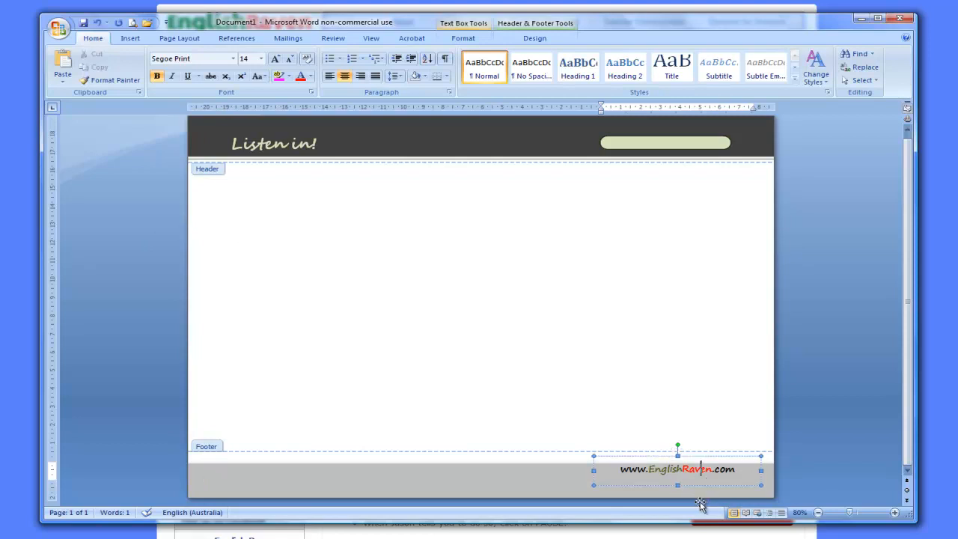
{"action": "left_click_drag", "start_coordinate": [621, 469], "coordinate": [737, 469]}
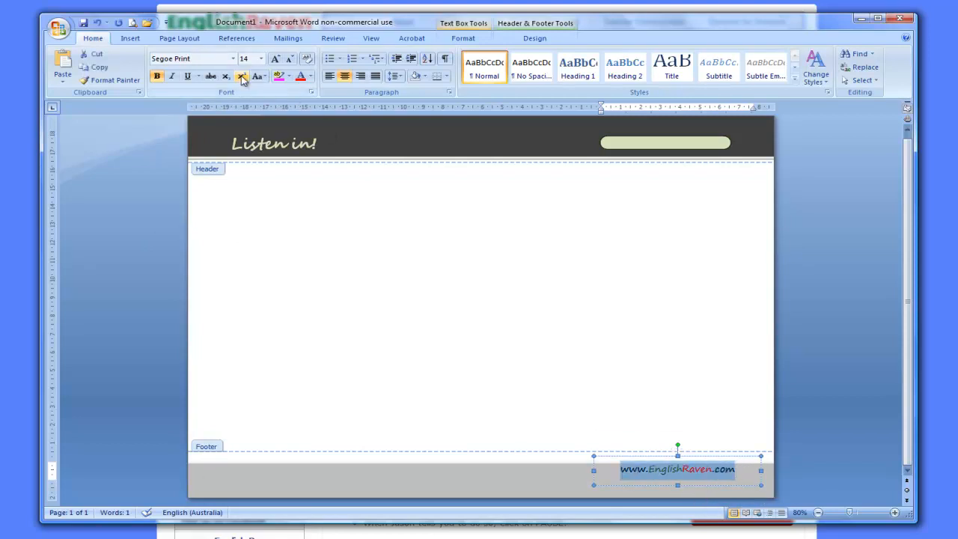
{"action": "left_click", "coordinate": [260, 58]}
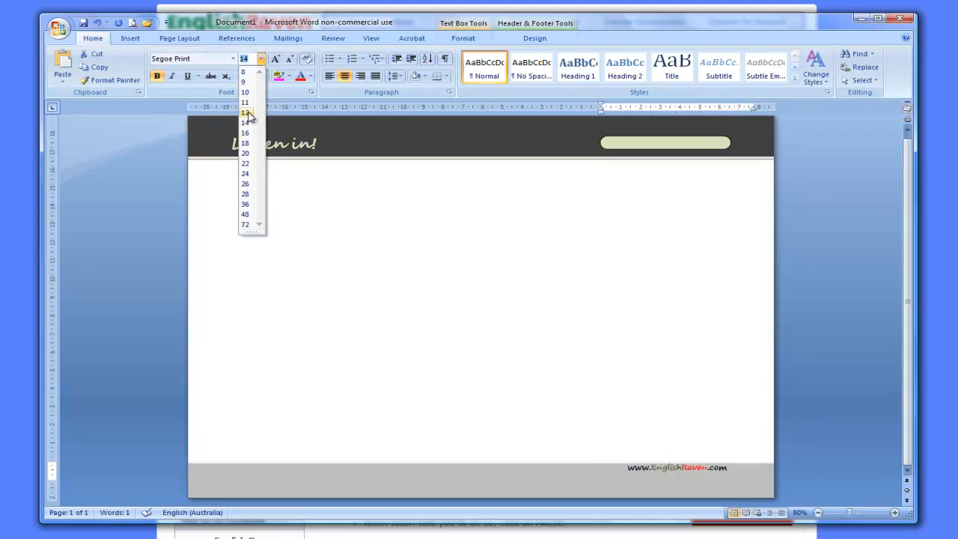
{"action": "left_click", "coordinate": [247, 112]}
Nudge the web address box slightly downward and to the right within the grey footer band
{"action": "left_click", "coordinate": [693, 467]}
{"action": "left_click", "coordinate": [700, 457]}
{"action": "key", "text": "ctrl+Down"}
{"action": "key", "text": "ctrl+Down"}
{"action": "key", "text": "ctrl+Down"}
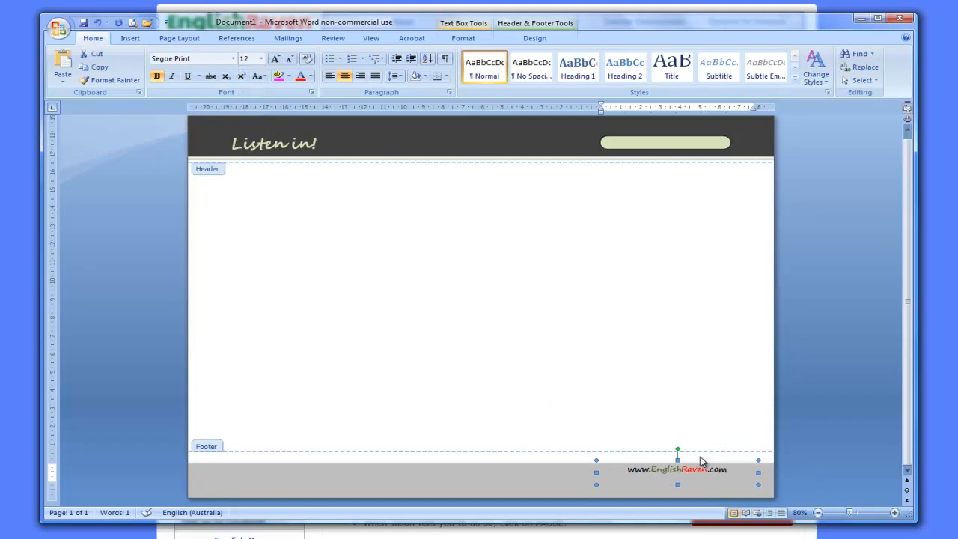
{"action": "key", "text": "ctrl+Right"}
{"action": "key", "text": "ctrl+Right"}
{"action": "key", "text": "ctrl+Right"}
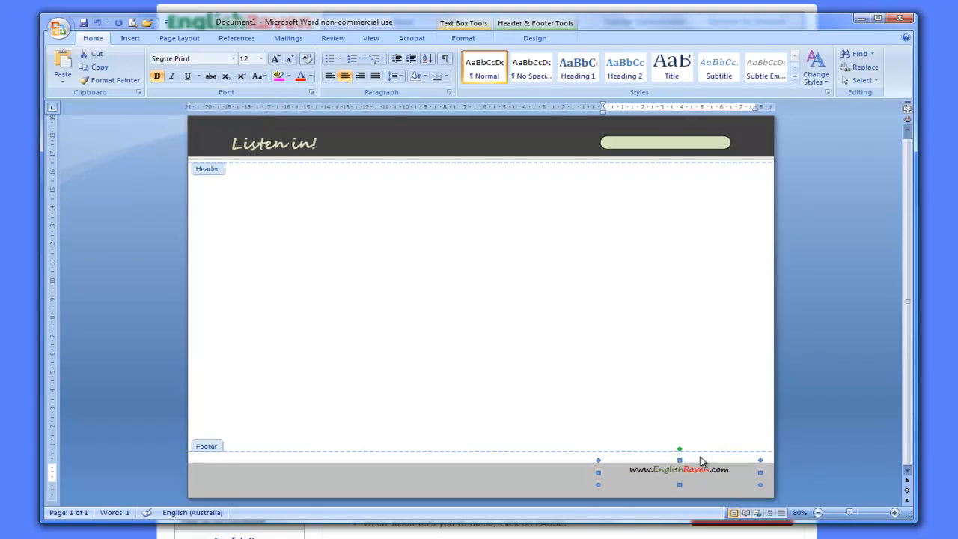
{"action": "key", "text": "ctrl+Right"}
{"action": "key", "text": "ctrl+Right"}
{"action": "key", "text": "ctrl+Right"}
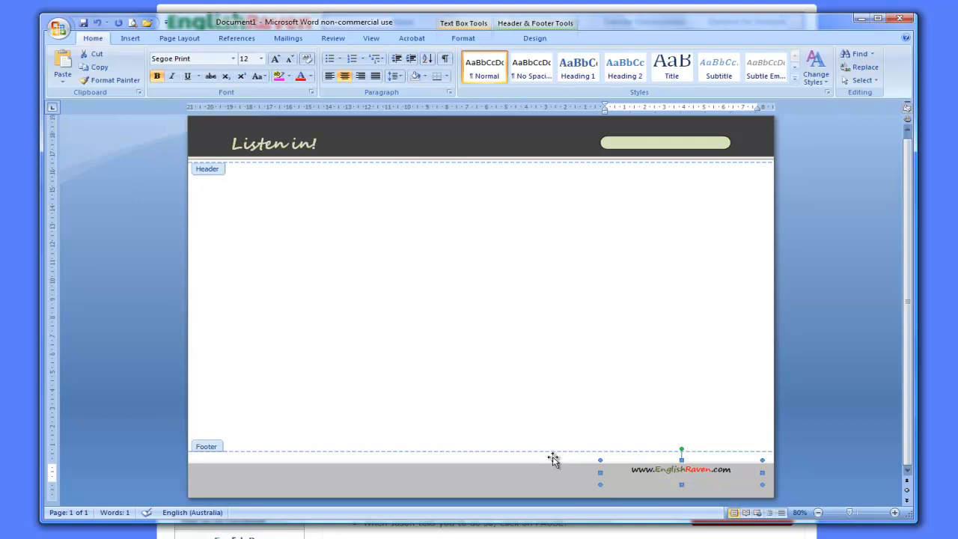
Leave header and footer editing, reopen the header once, and return to the document body
{"action": "left_click_drag", "start_coordinate": [631, 469], "coordinate": [735, 470]}
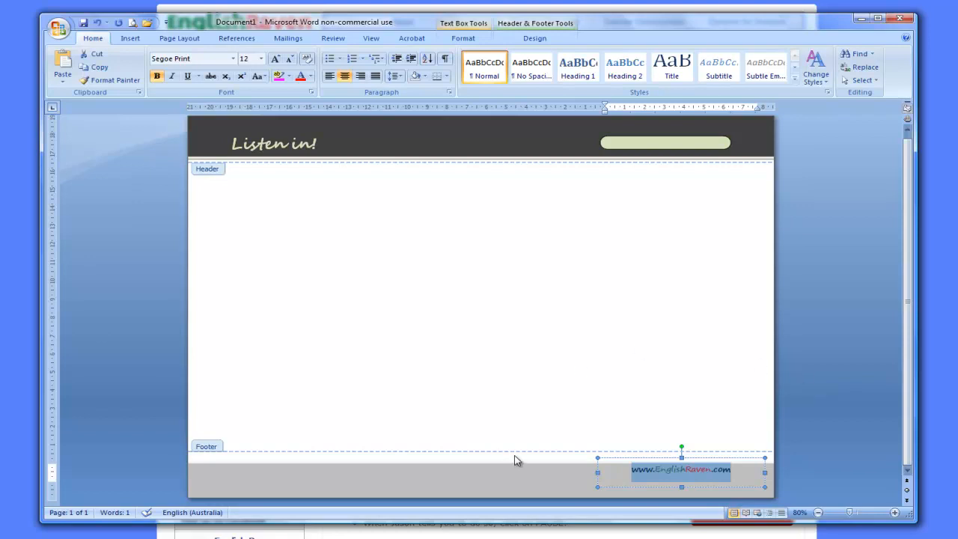
{"action": "left_click", "coordinate": [509, 159]}
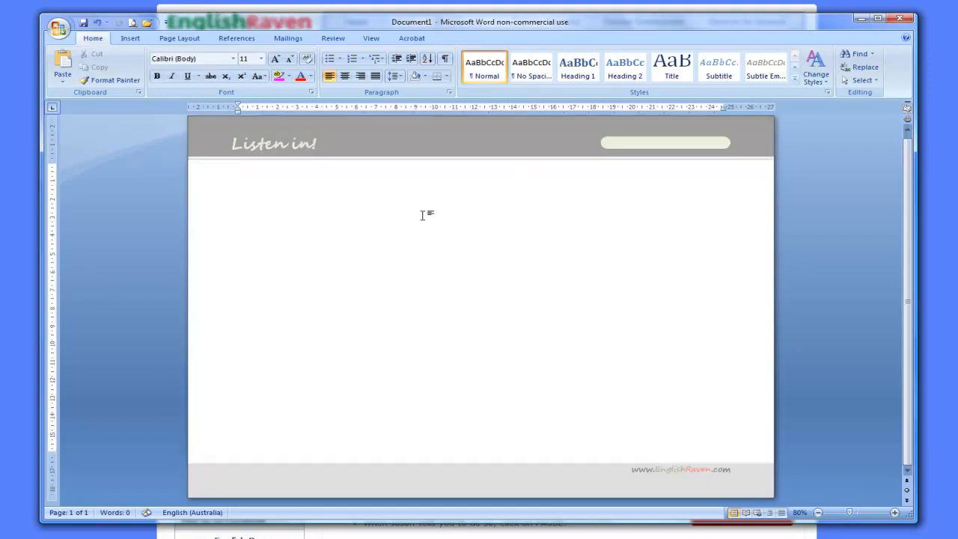
{"action": "double_click", "coordinate": [459, 142]}
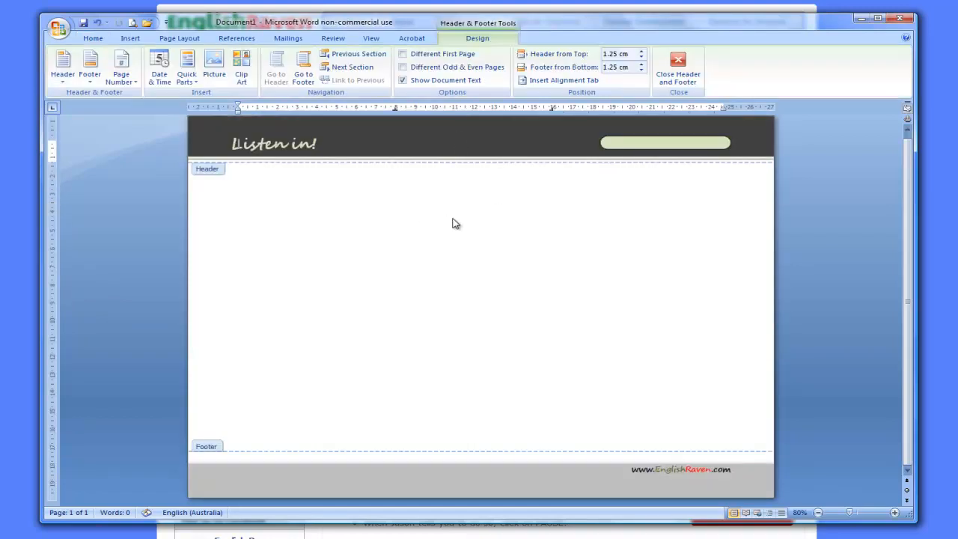
{"action": "double_click", "coordinate": [450, 250]}
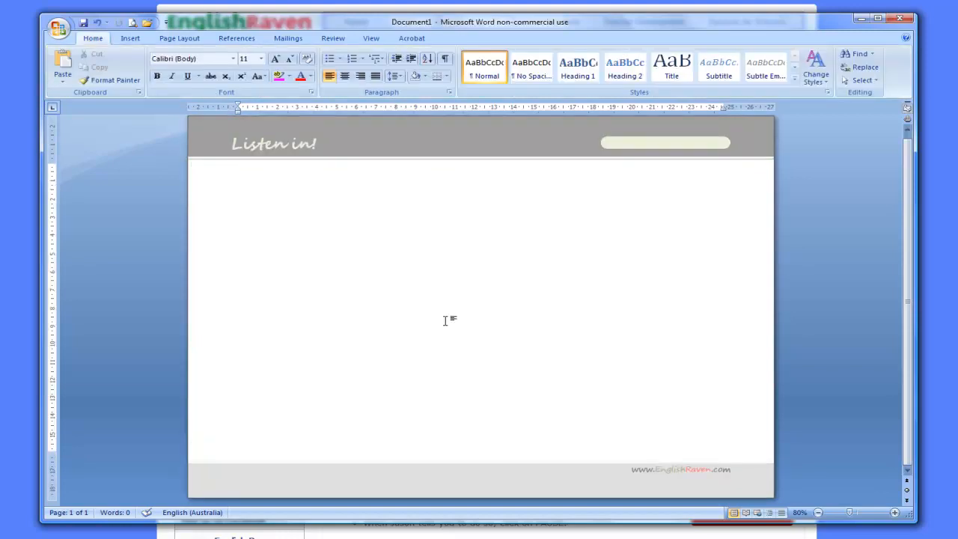
Insert three page breaks to extend the document to four pages with the same header and footer
{"action": "key", "text": "ctrl+Return"}
{"action": "key", "text": "ctrl+Return"}
{"action": "key", "text": "ctrl+Return"}
{"action": "left_click_drag", "start_coordinate": [913, 377], "coordinate": [913, 393]}
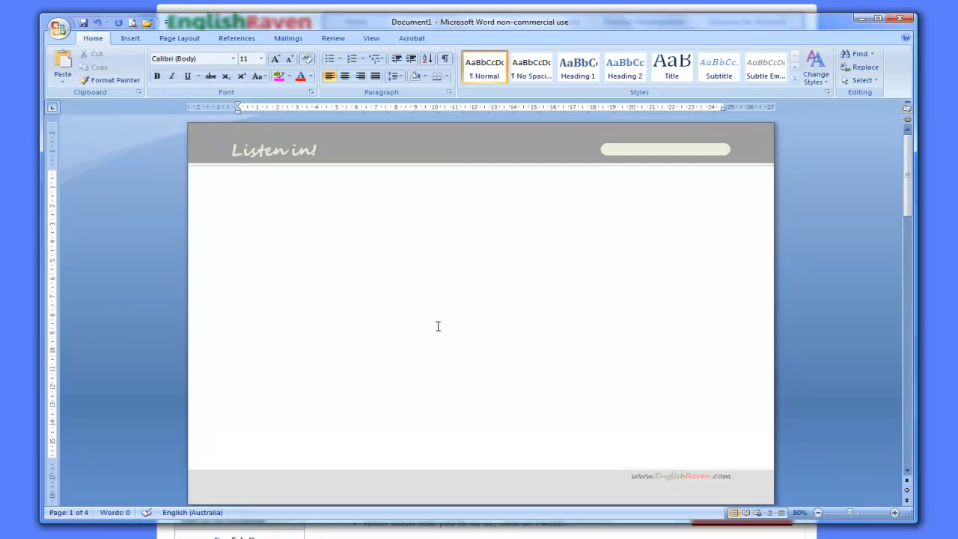
Check the page design in print preview and return to the normal document view
{"action": "left_click", "coordinate": [60, 28]}
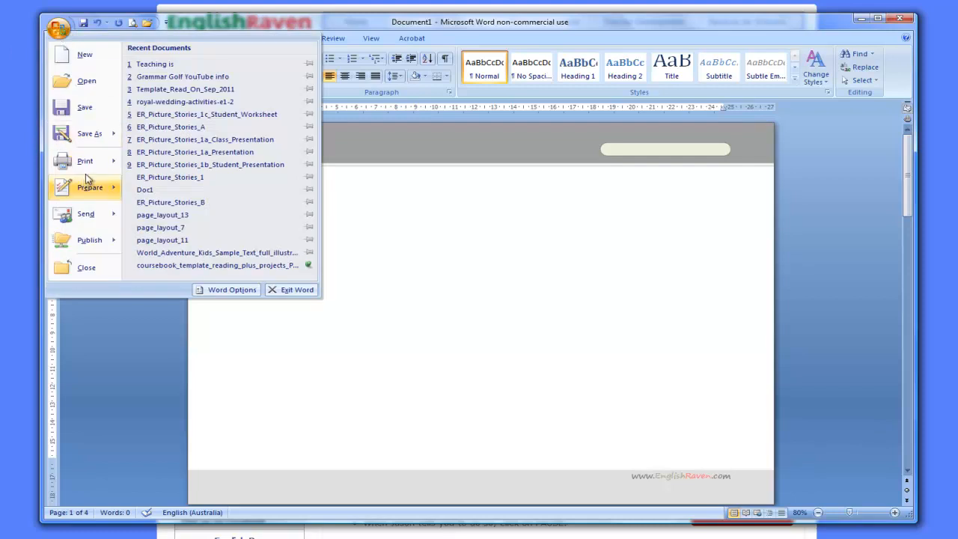
{"action": "mouse_move", "coordinate": [88, 169]}
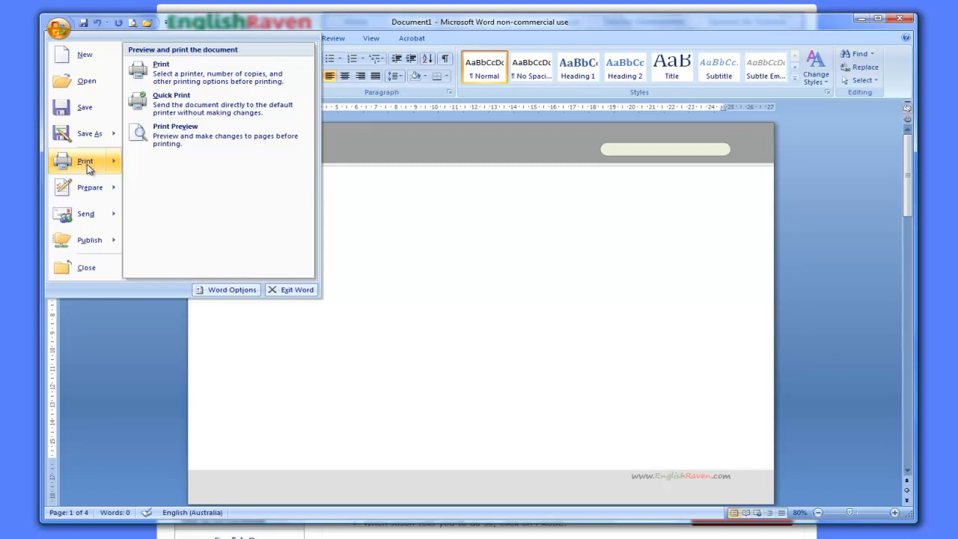
{"action": "left_click", "coordinate": [189, 136]}
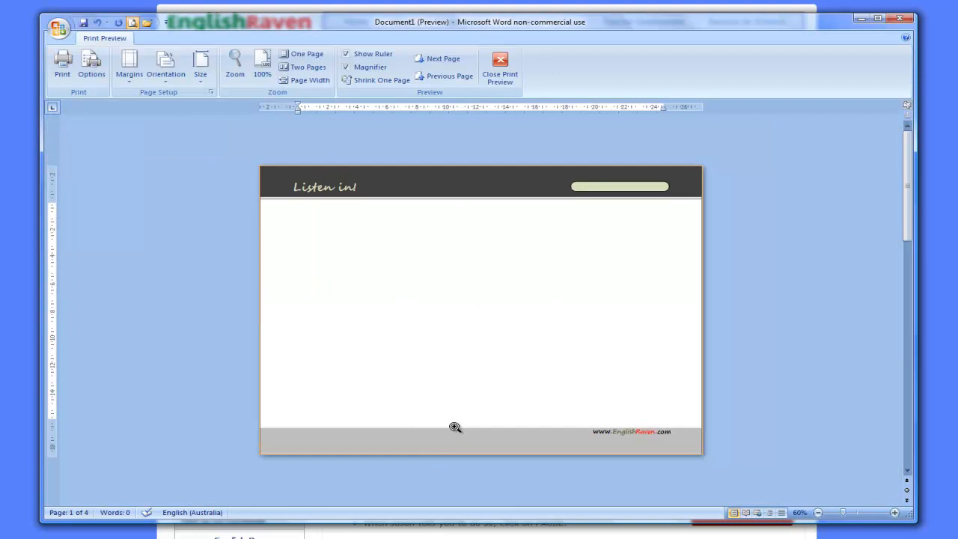
{"action": "left_click", "coordinate": [500, 67]}
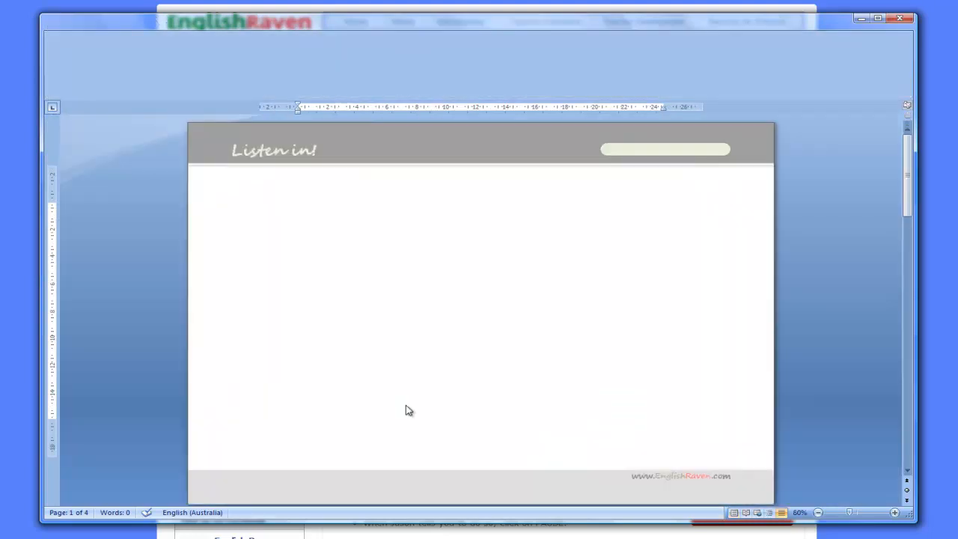
Add a blank line in the page body and replace the header title "Listen in!" with "Speak up!"
{"action": "key", "text": "Return"}
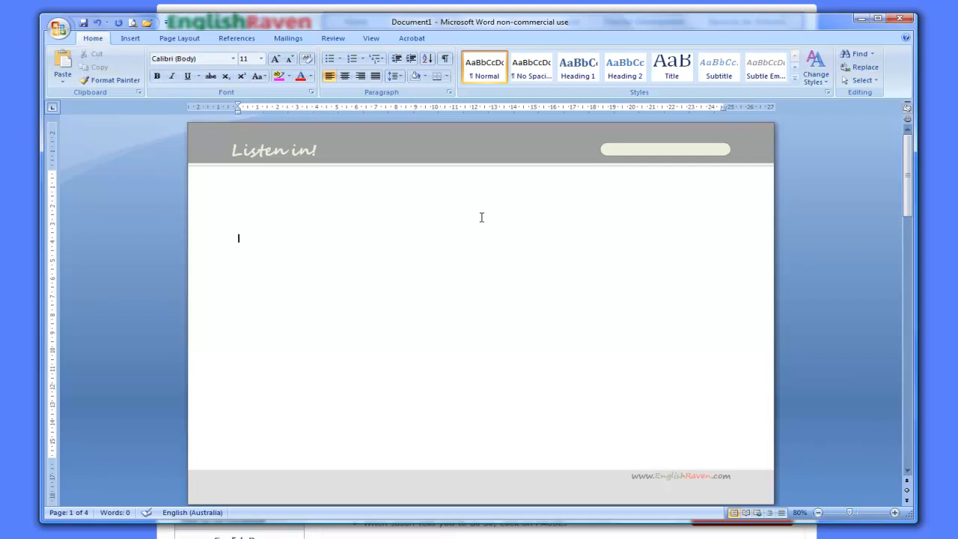
{"action": "double_click", "coordinate": [470, 154]}
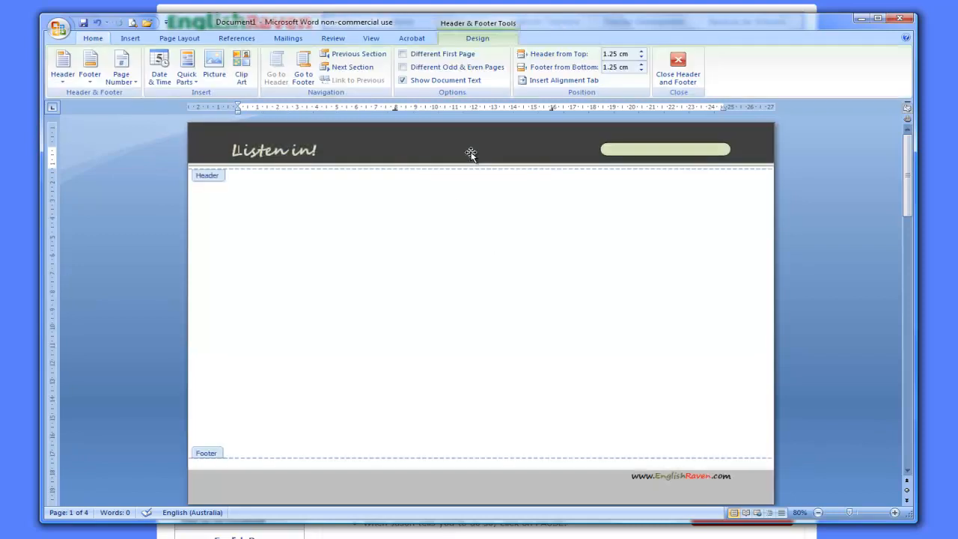
{"action": "left_click", "coordinate": [230, 149]}
{"action": "left_click_drag", "start_coordinate": [231, 150], "coordinate": [320, 150]}
{"action": "type", "text": "S"}
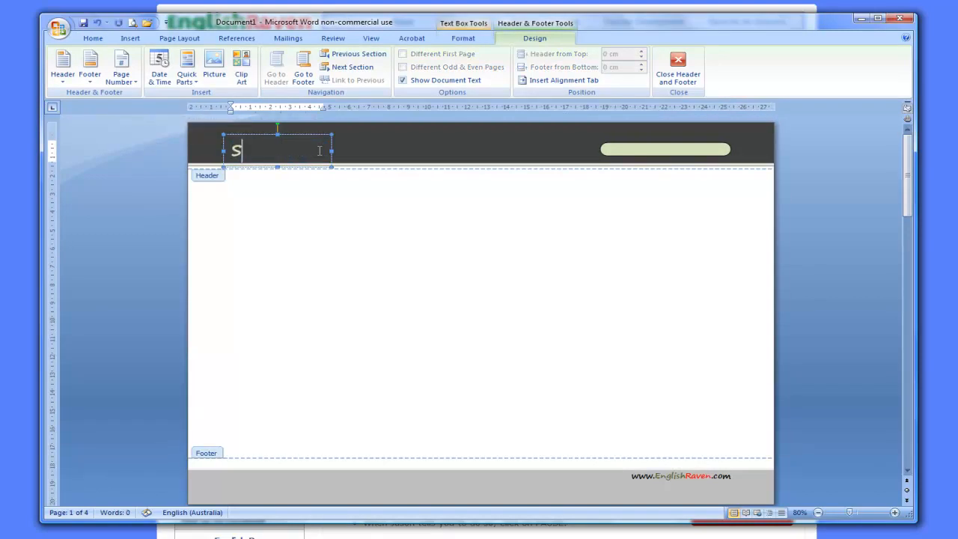
{"action": "type", "text": "peak up!"}
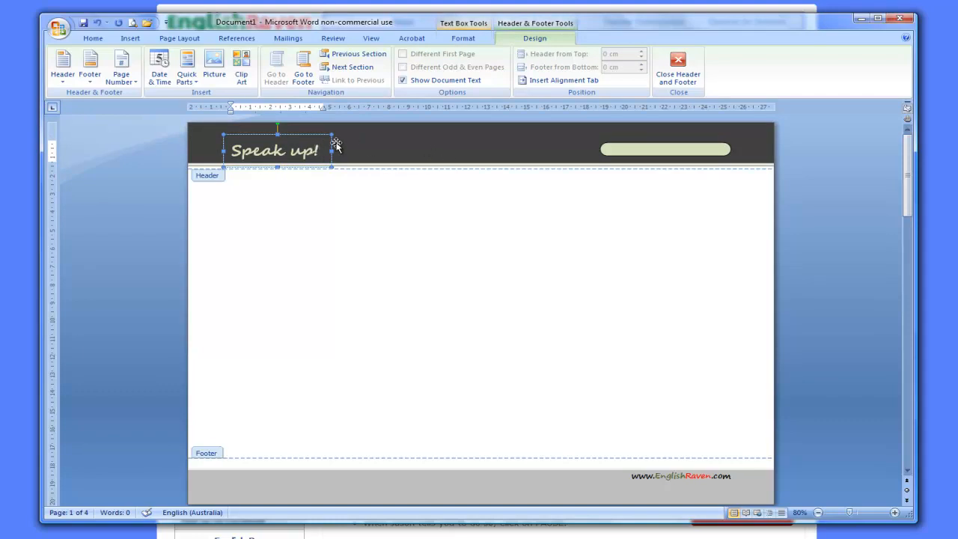
Color the "Speak up!" header title with a light Orange, Accent 6 shade
{"action": "left_click_drag", "start_coordinate": [331, 148], "coordinate": [229, 152]}
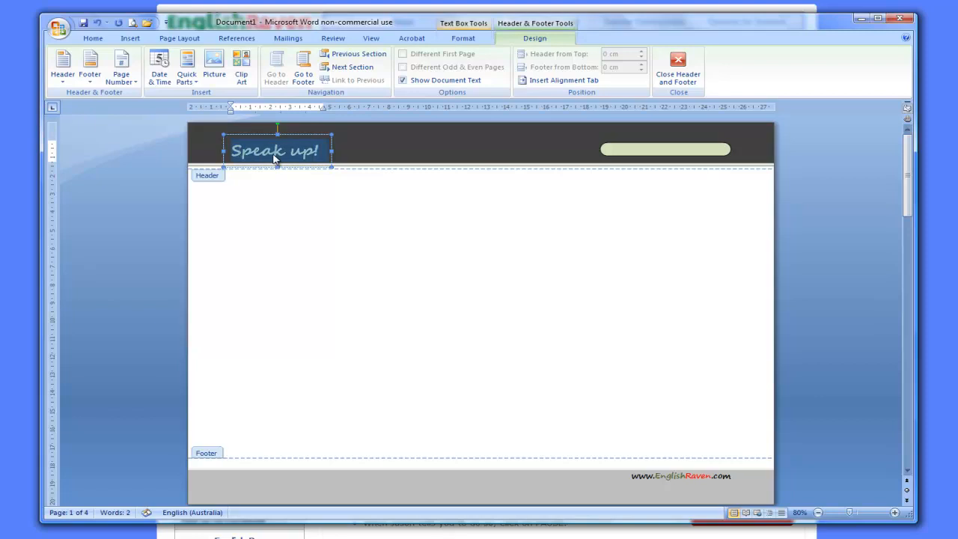
{"action": "left_click", "coordinate": [464, 38]}
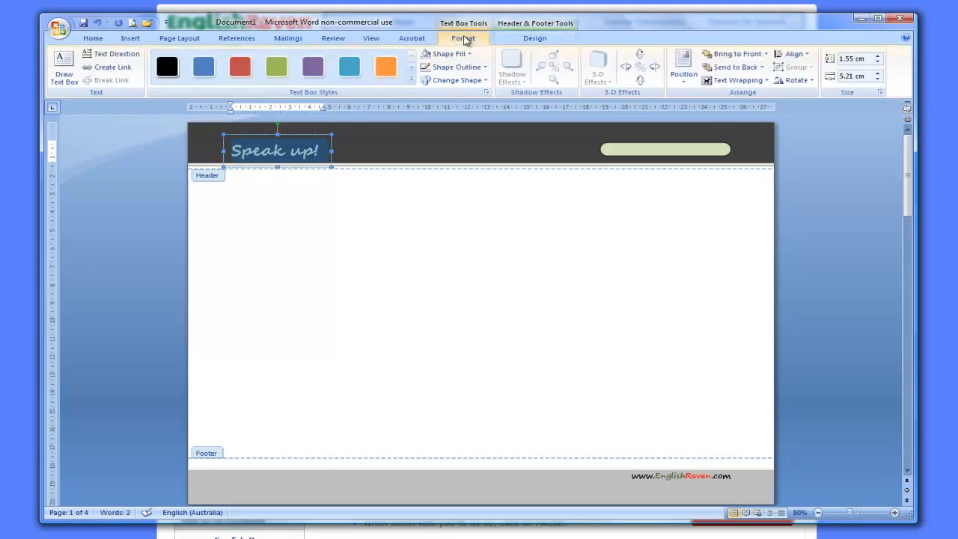
{"action": "left_click", "coordinate": [95, 39]}
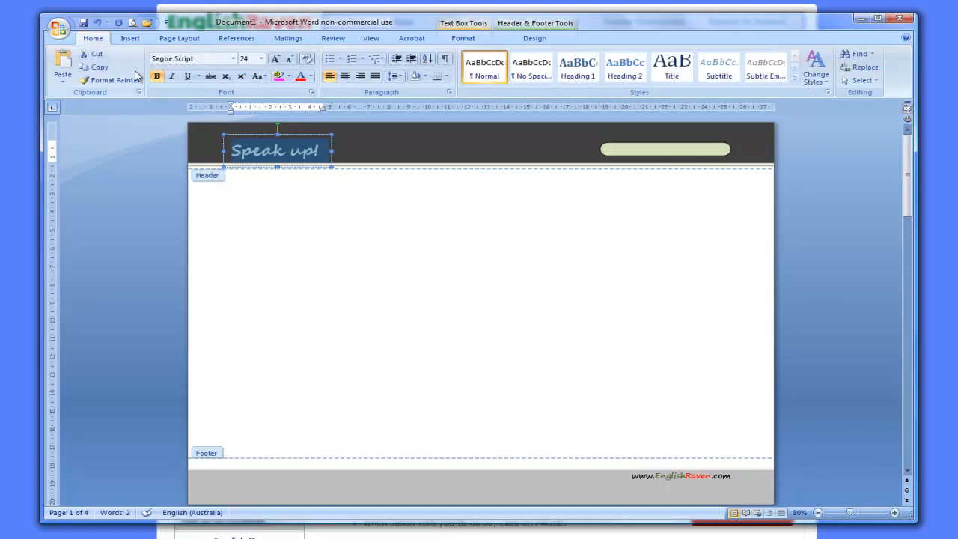
{"action": "left_click", "coordinate": [310, 77]}
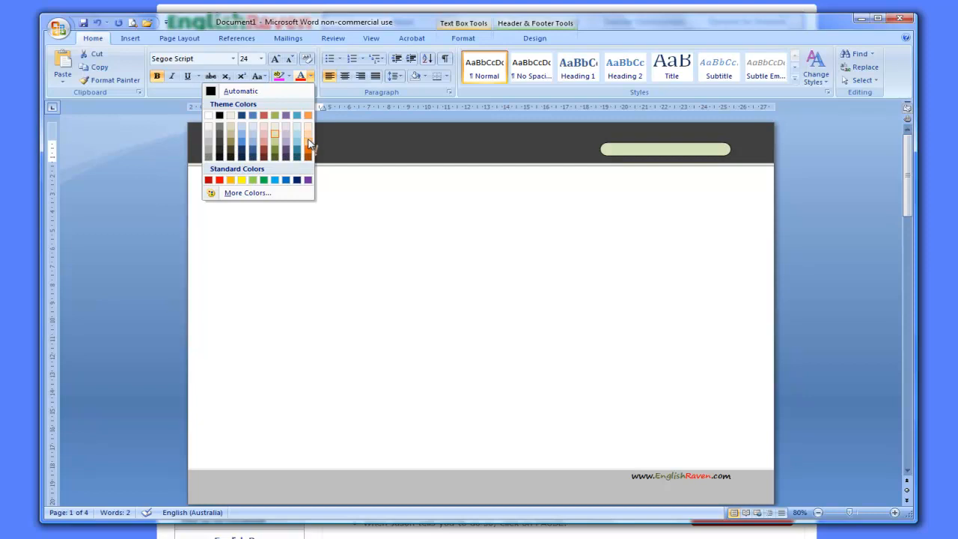
{"action": "left_click", "coordinate": [310, 139]}
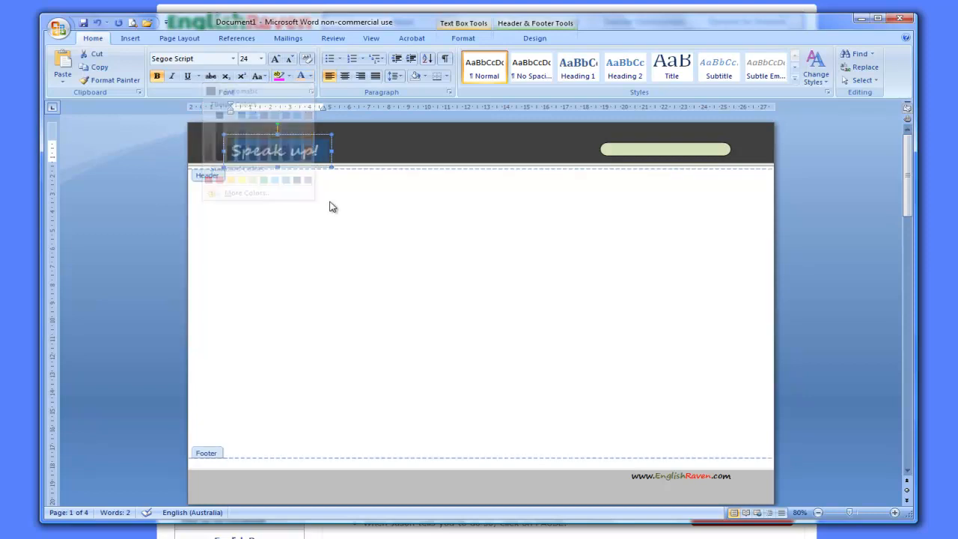
Fill the rounded bar in the header with a light Orange, Accent 6 shade to match the title
{"action": "left_click", "coordinate": [642, 150]}
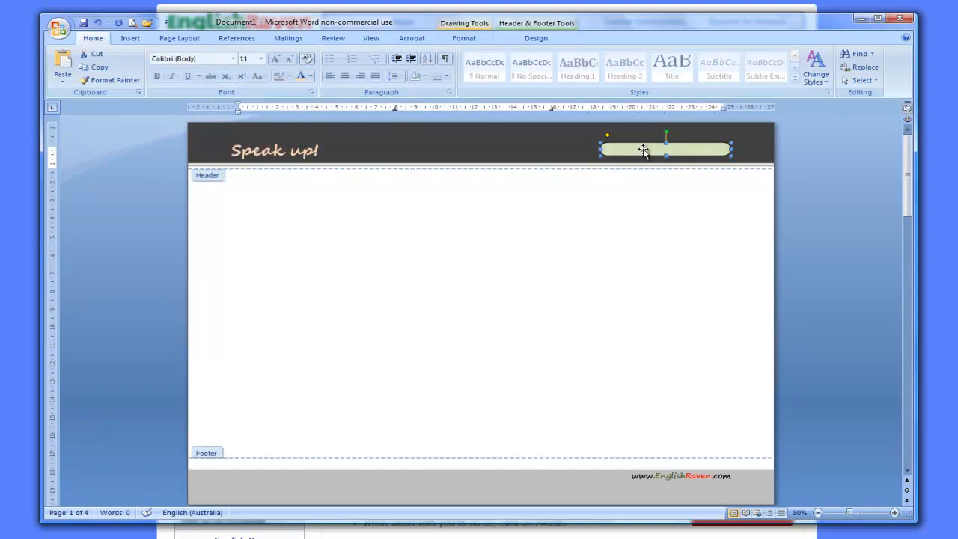
{"action": "right_click", "coordinate": [643, 151]}
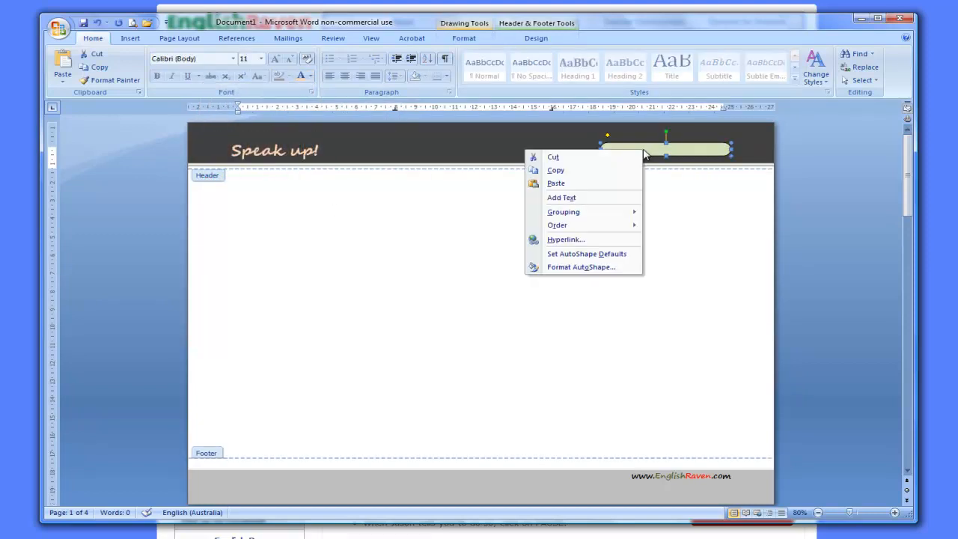
{"action": "left_click", "coordinate": [467, 40]}
{"action": "left_click", "coordinate": [466, 54]}
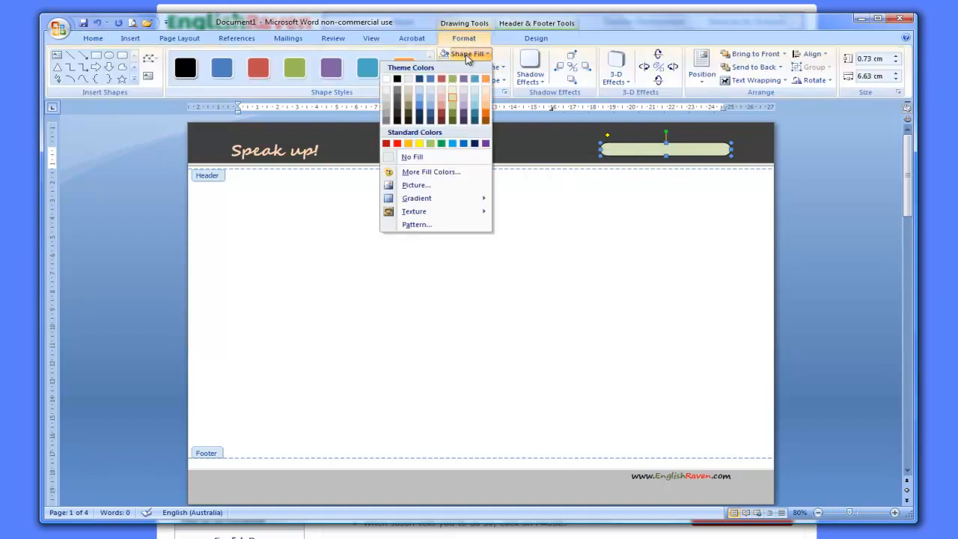
{"action": "left_click", "coordinate": [485, 97]}
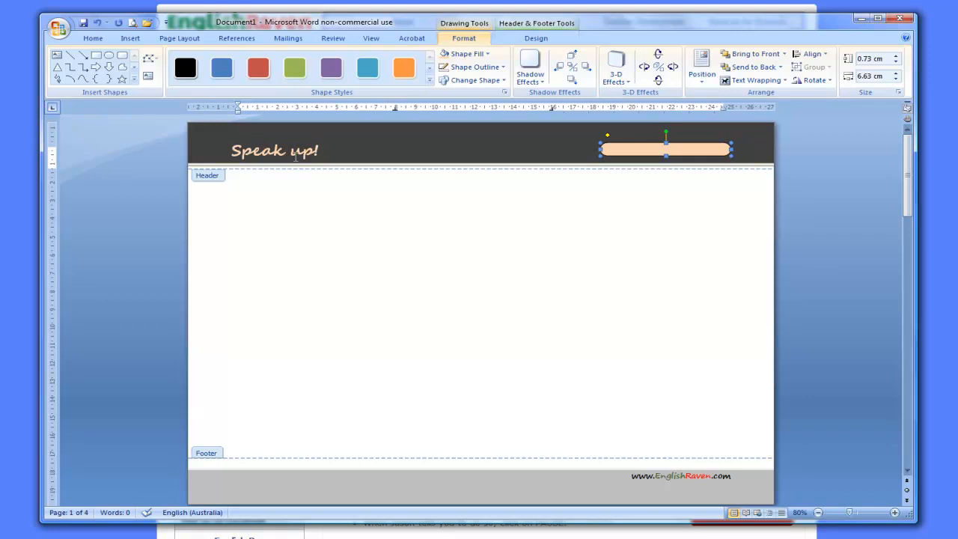
Apply the orange shape style to the header band and set its fill to a dark gray shade of Black, Text 1
{"action": "left_click", "coordinate": [483, 155]}
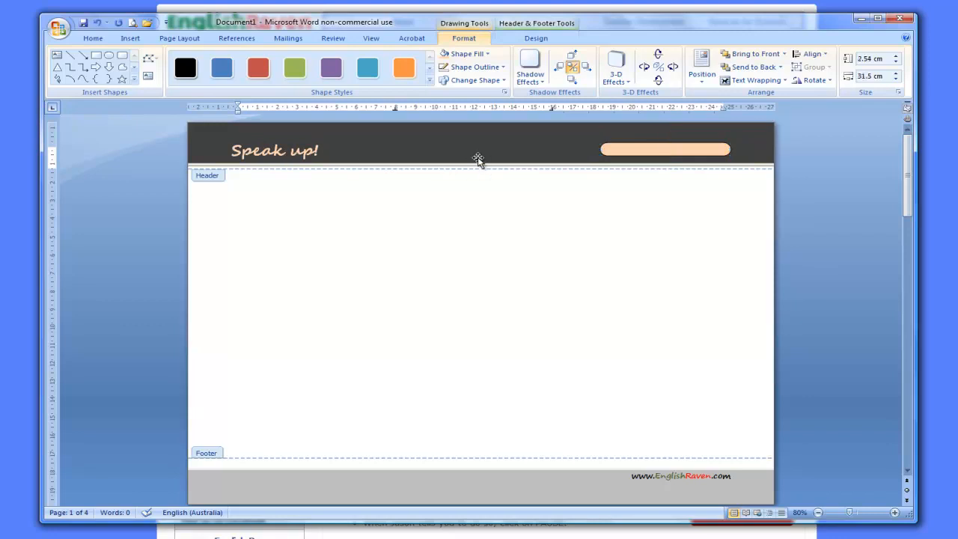
{"action": "left_click", "coordinate": [404, 70]}
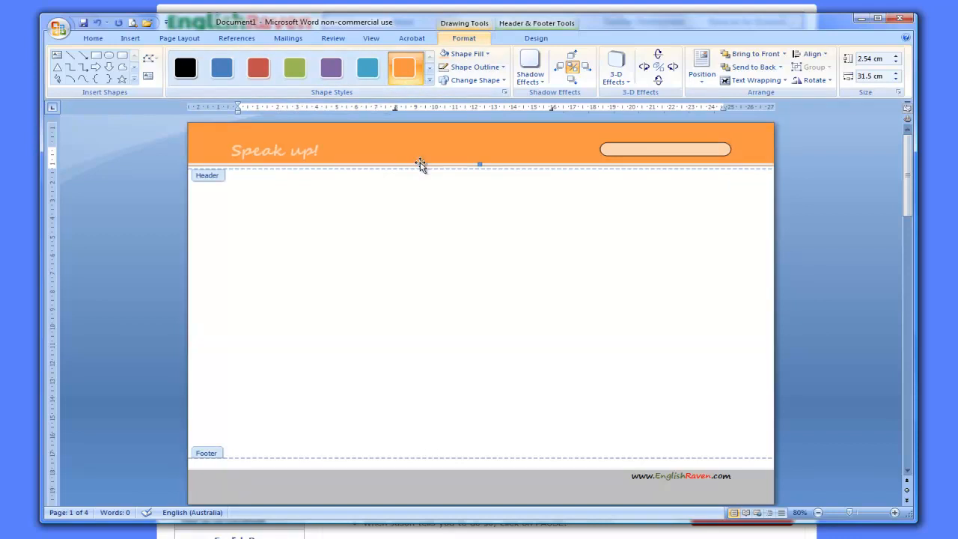
{"action": "left_click", "coordinate": [467, 55]}
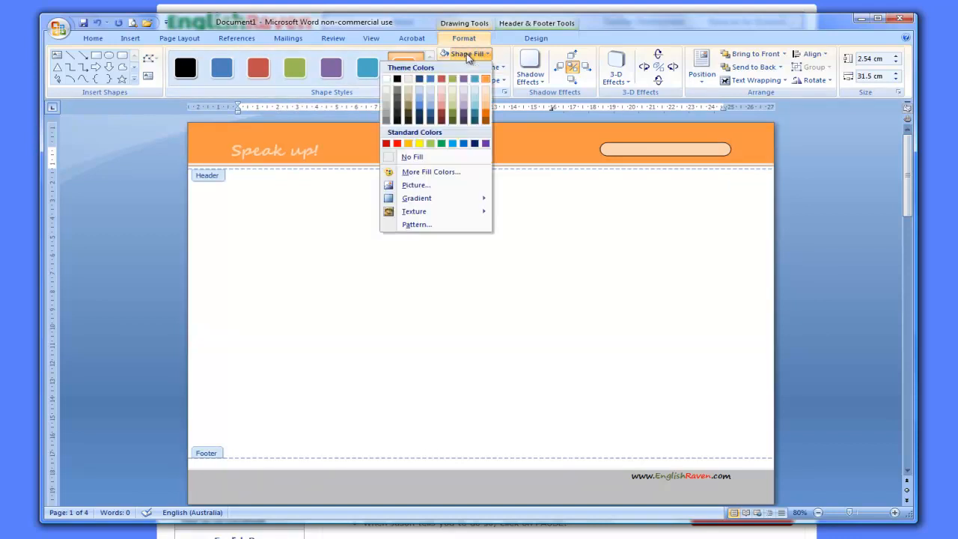
{"action": "left_click", "coordinate": [398, 109]}
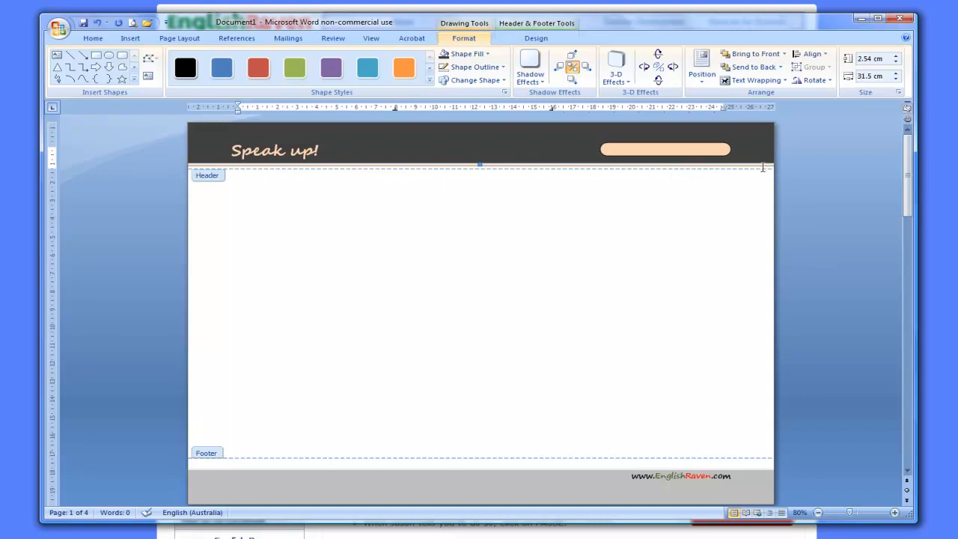
{"action": "left_click", "coordinate": [287, 162]}
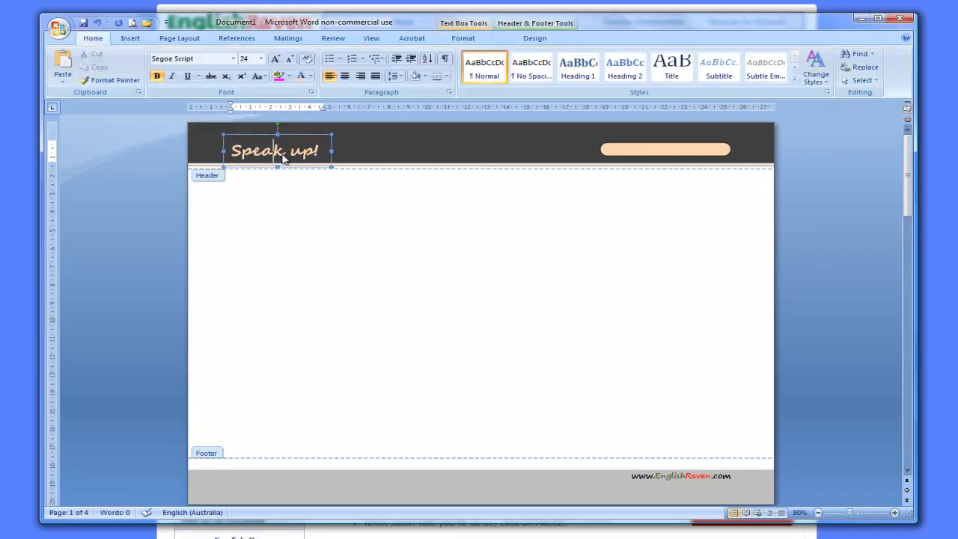
{"action": "left_click", "coordinate": [692, 153]}
{"action": "left_click", "coordinate": [692, 153]}
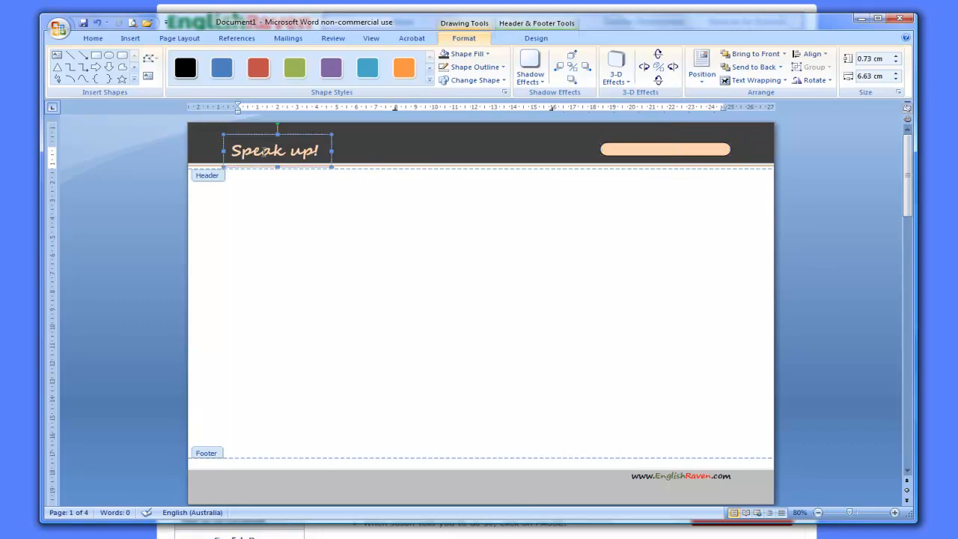
{"action": "left_click", "coordinate": [264, 151]}
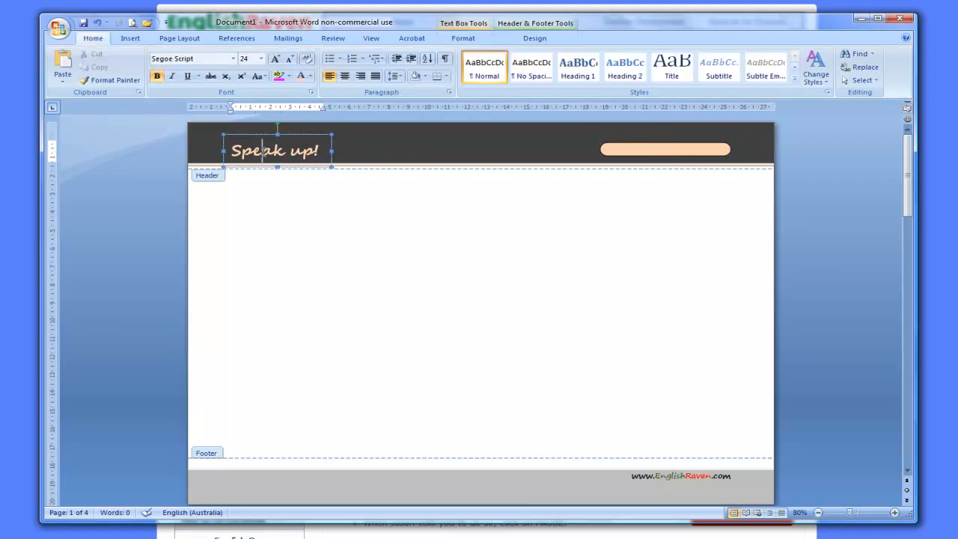
{"action": "left_click", "coordinate": [673, 150]}
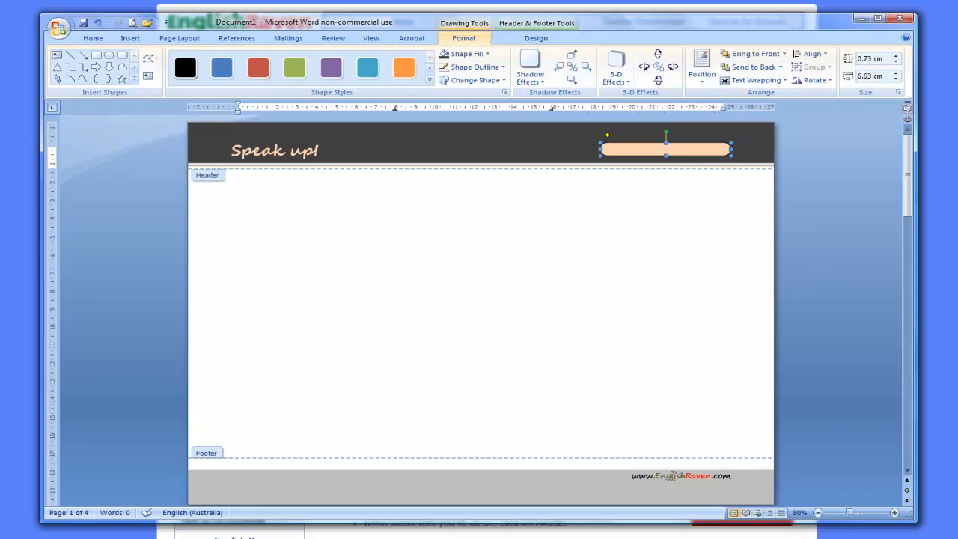
{"action": "left_click", "coordinate": [671, 476]}
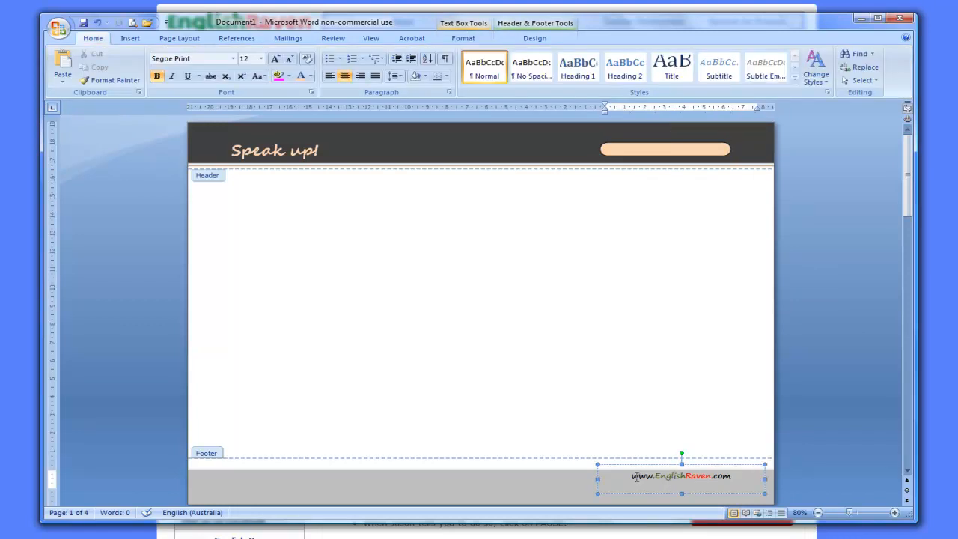